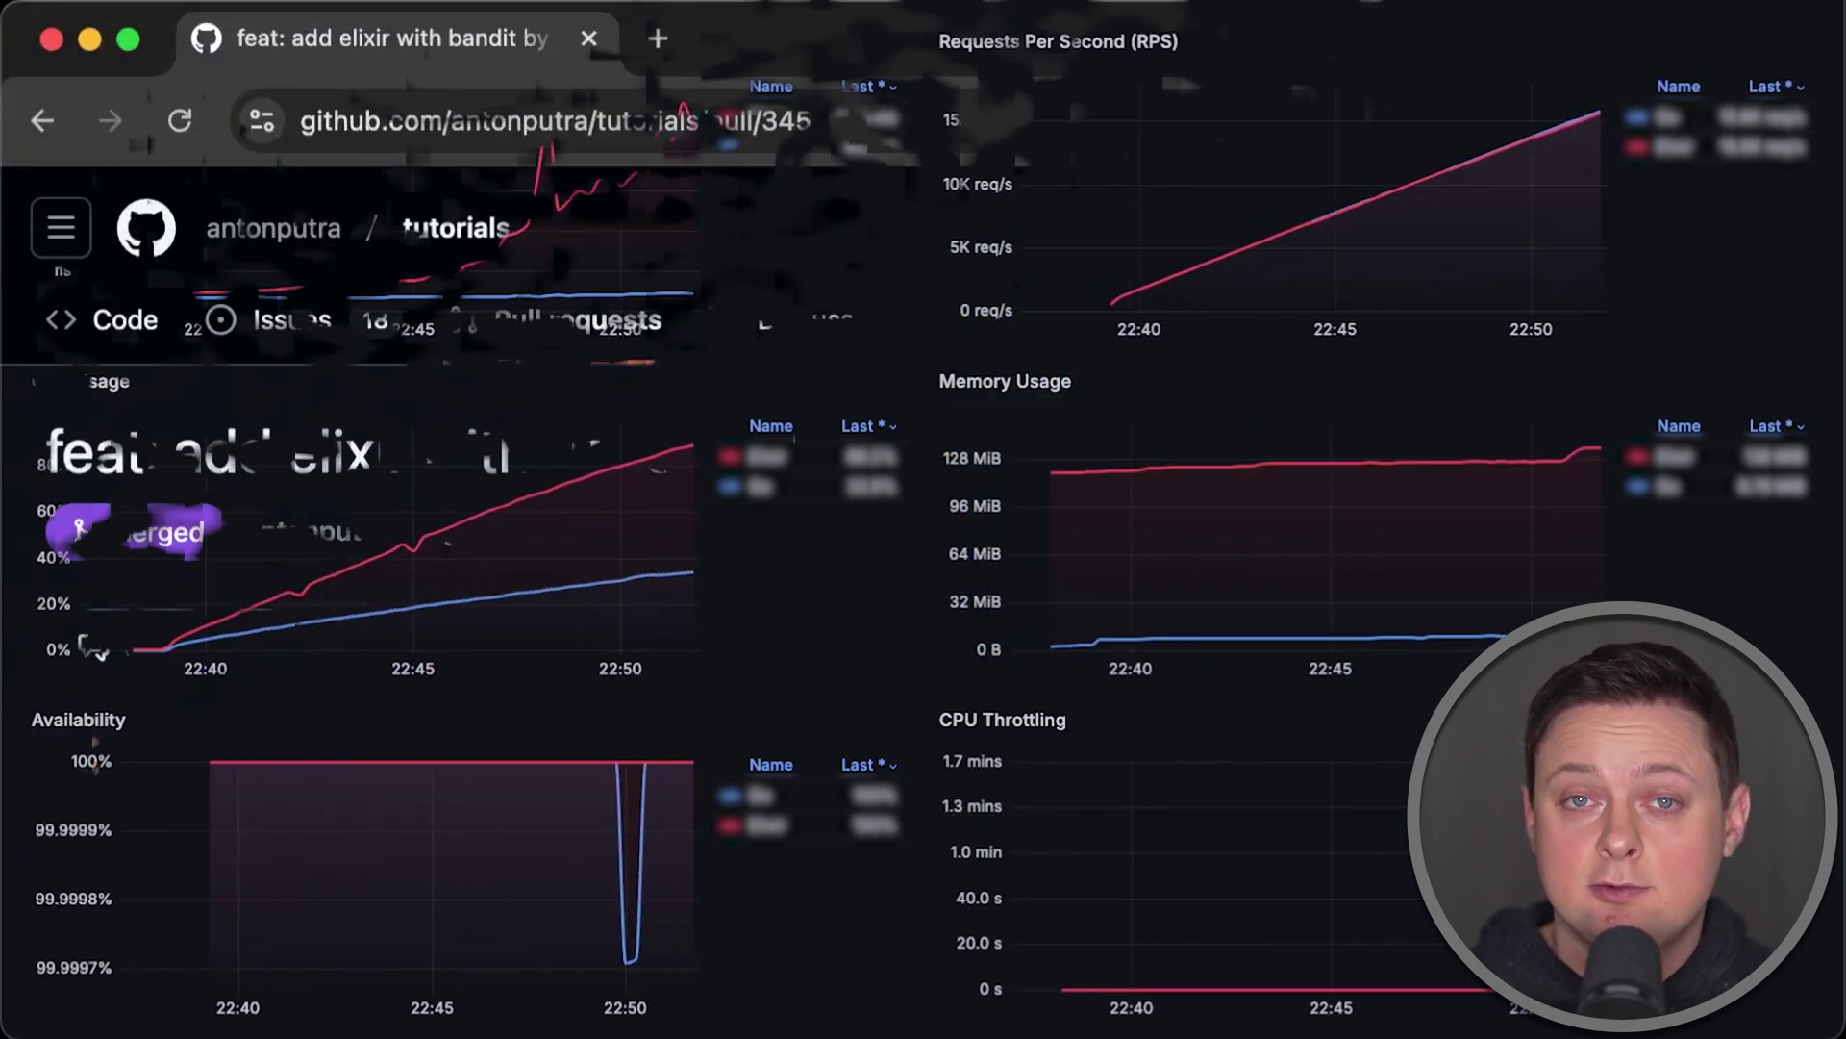
scroll(1451, 817, down, 2)
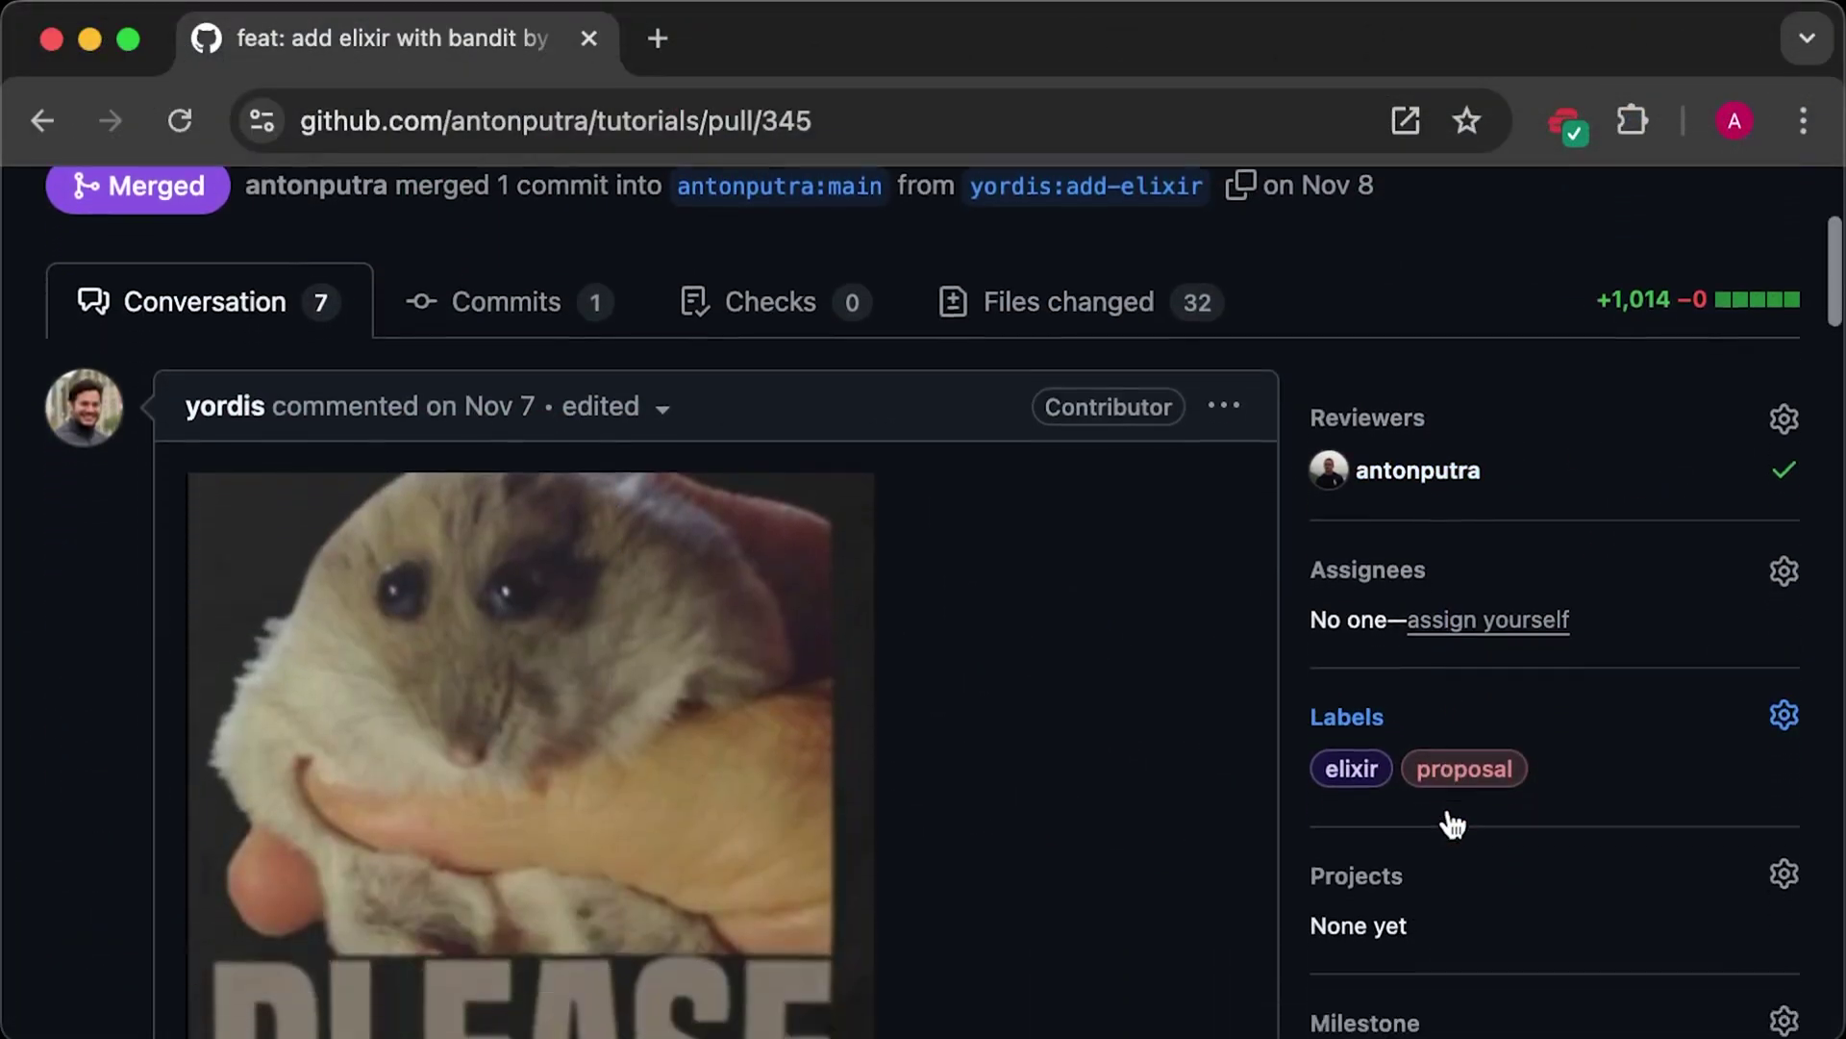
scroll(1451, 823, down, 1)
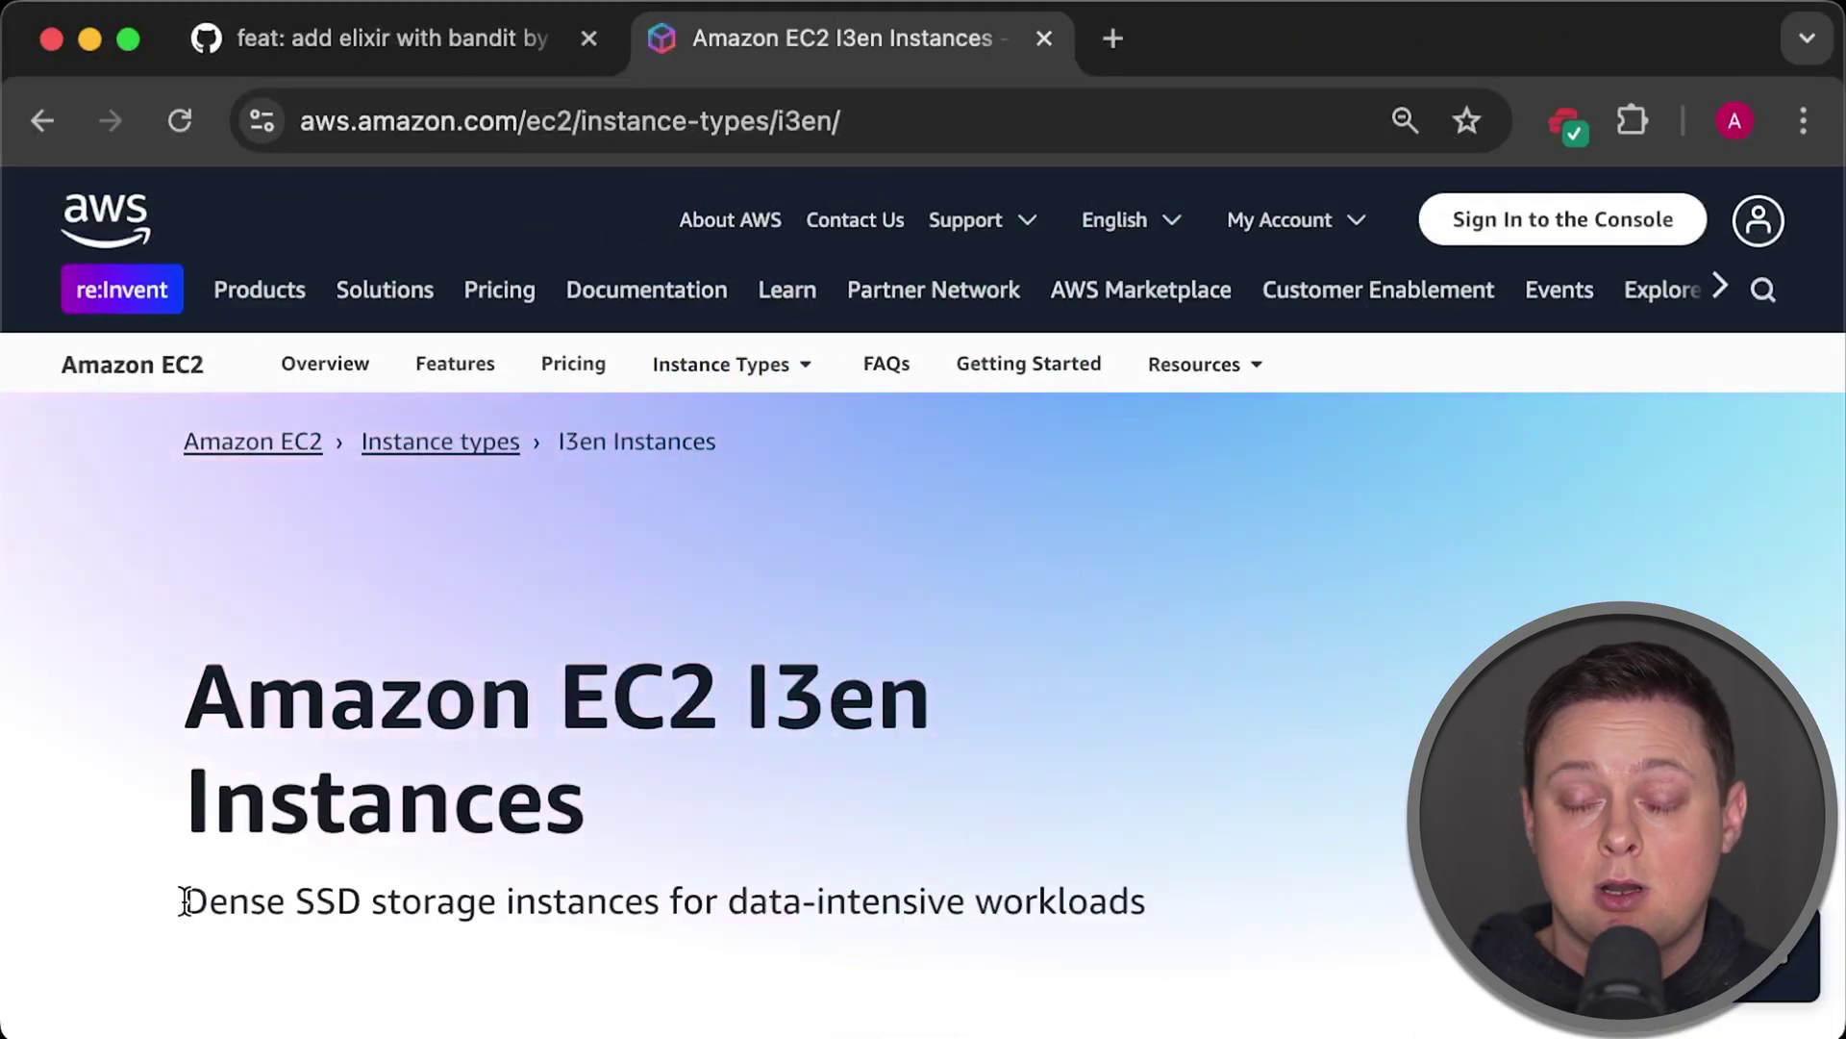
Highlight the I3en dense SSD storage tagline and the lowest SSD price-per-GB line.
drag(183, 902, 1135, 905)
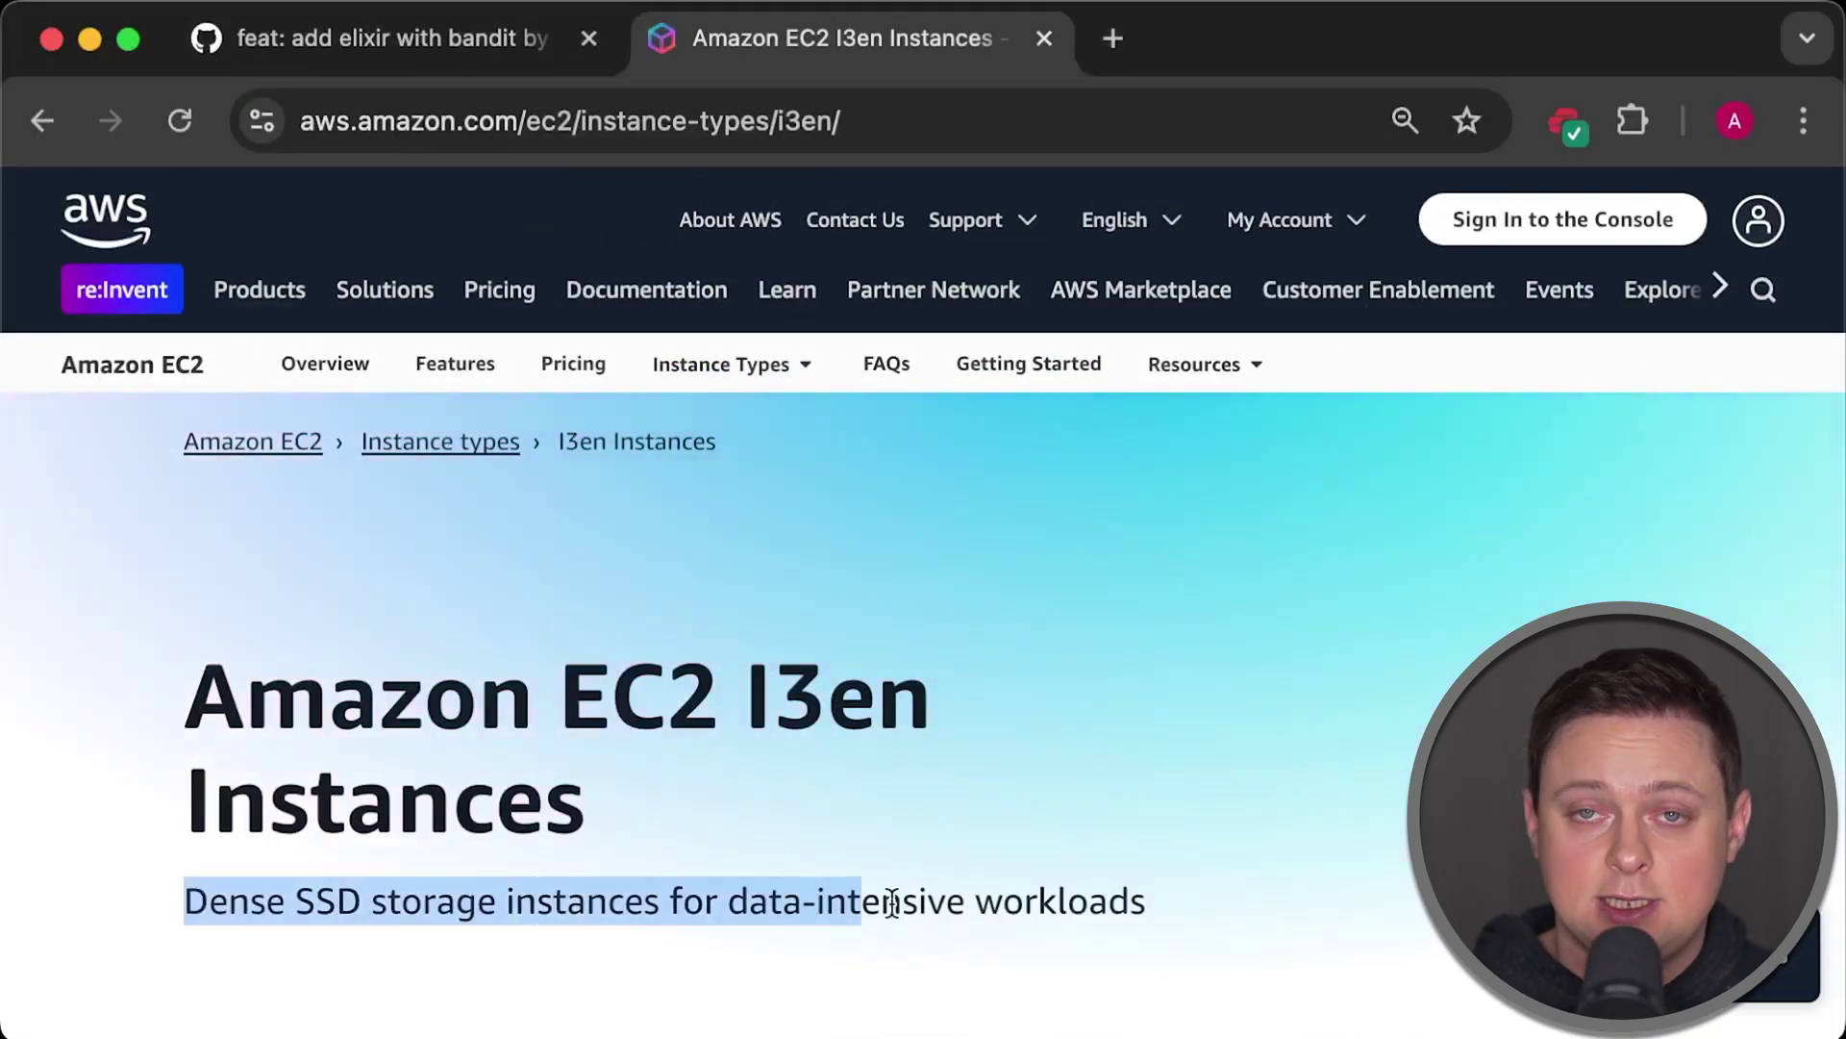
click(1243, 942)
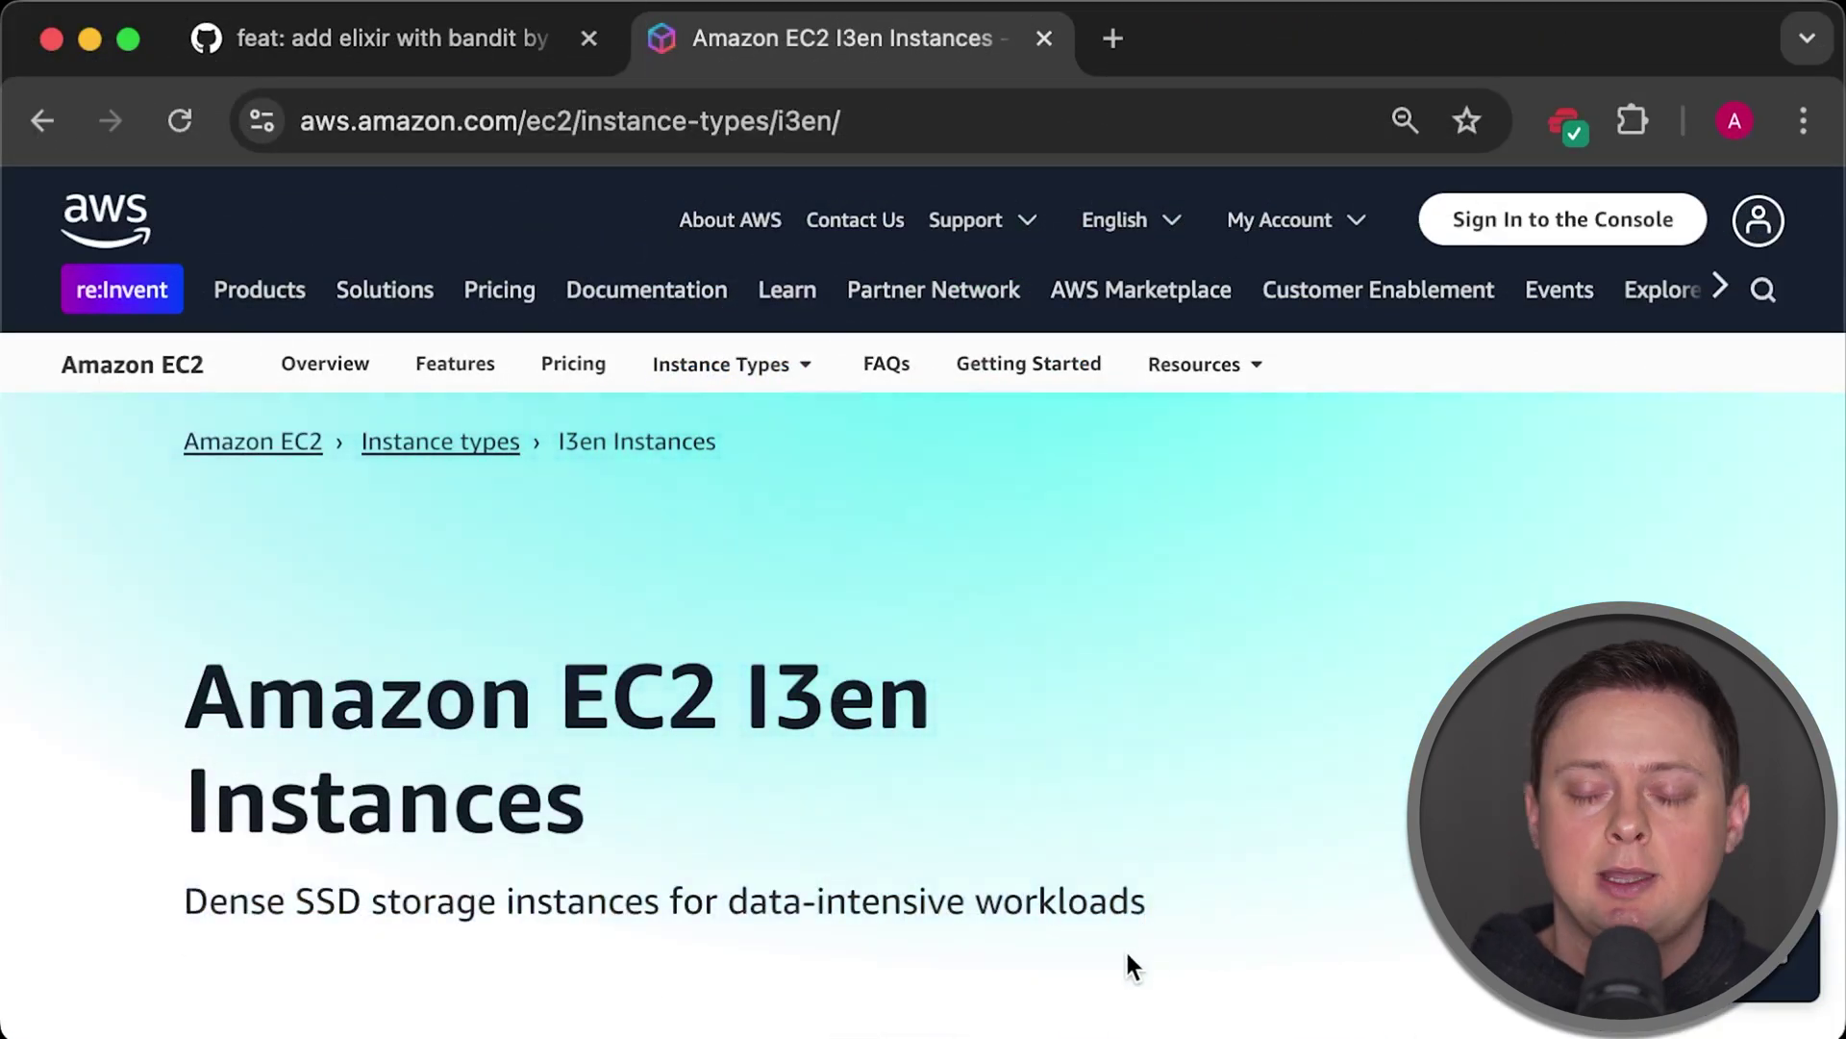
scroll(1130, 964, down, 5)
scroll(1126, 953, down, 1)
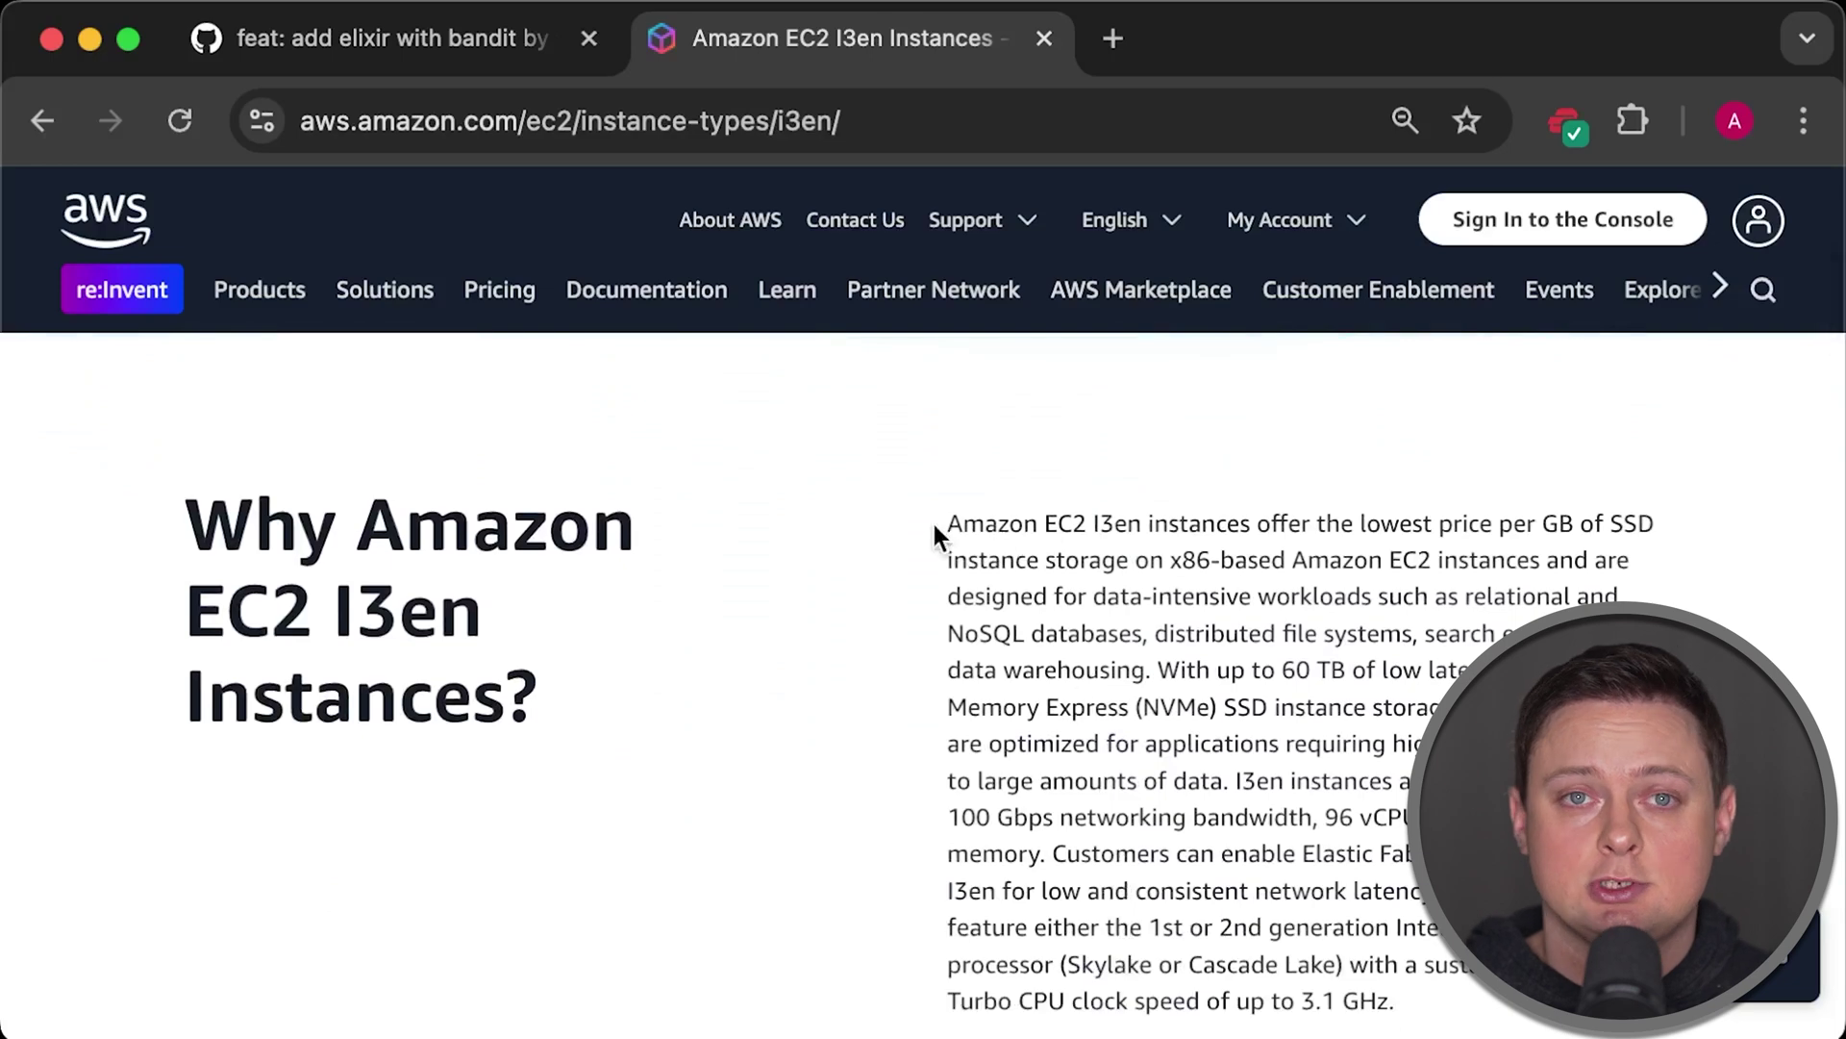
mouse_move(948, 533)
mouse_down()
mouse_move(1665, 532)
mouse_move(1670, 548)
mouse_up()
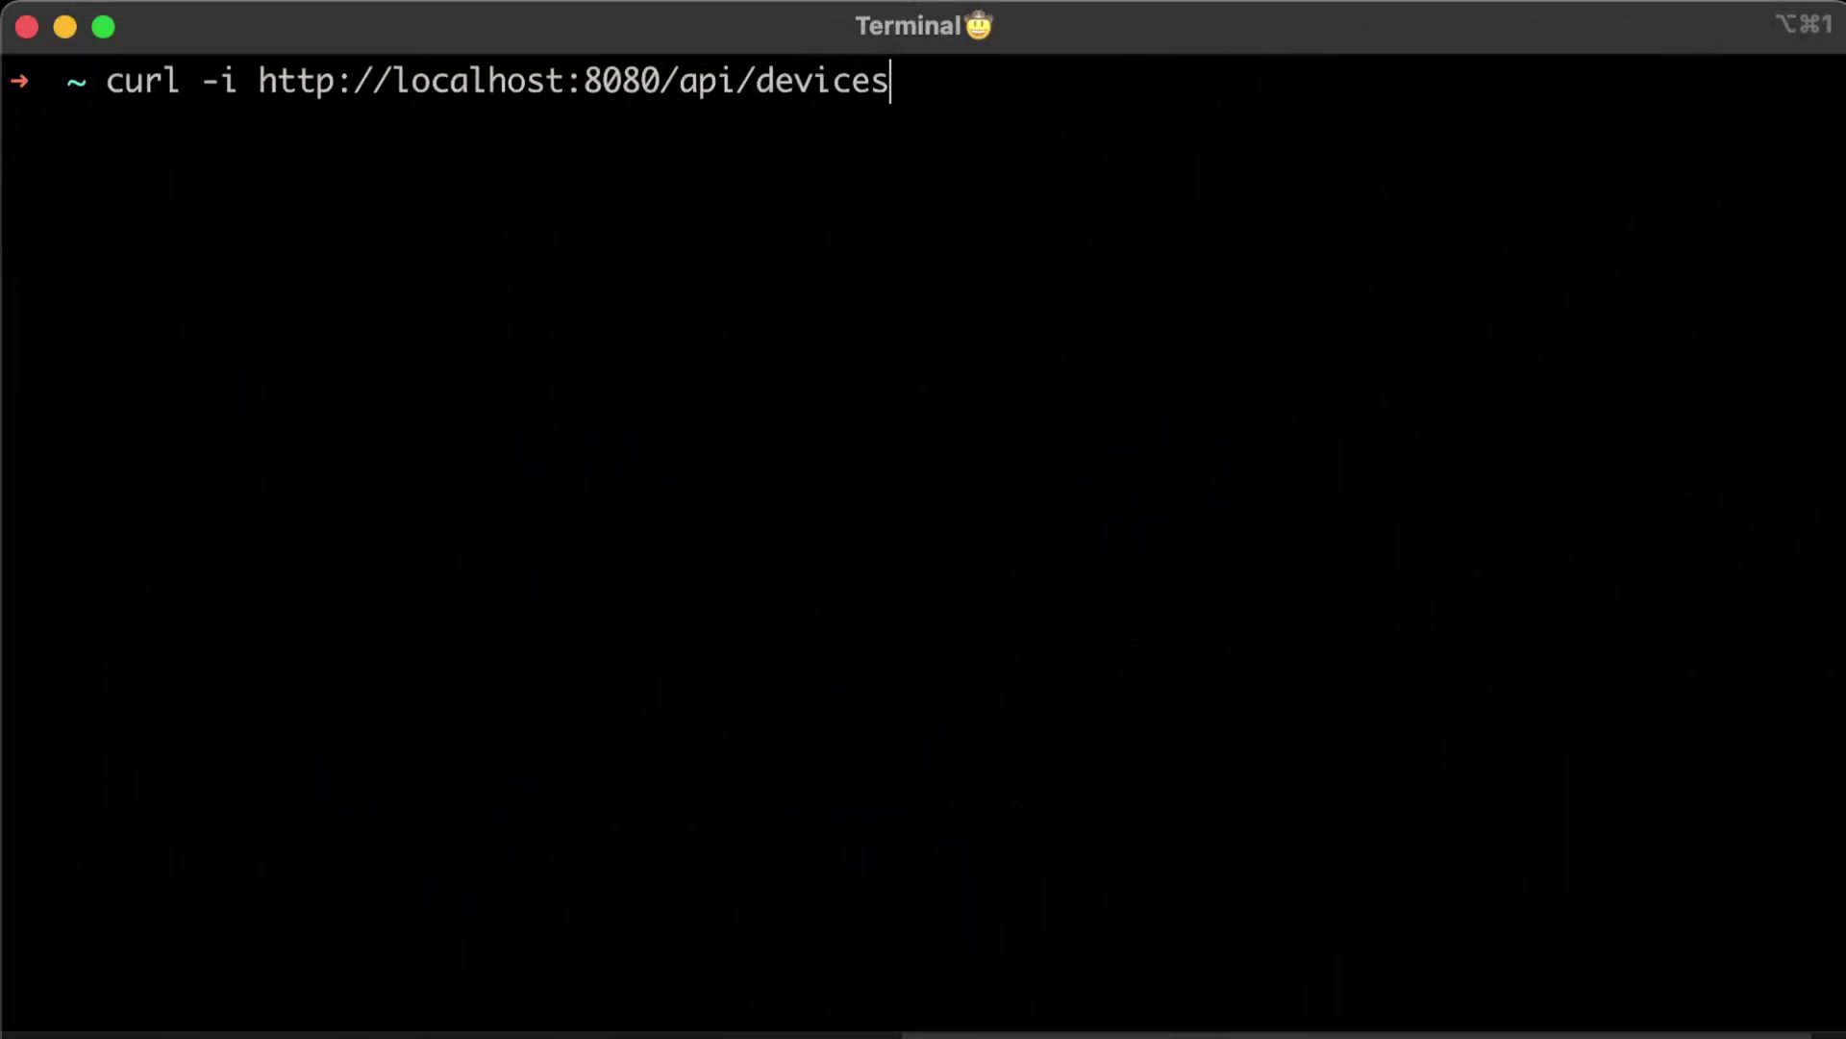
Run the curl request against the local devices API in Terminal.
key(Return)
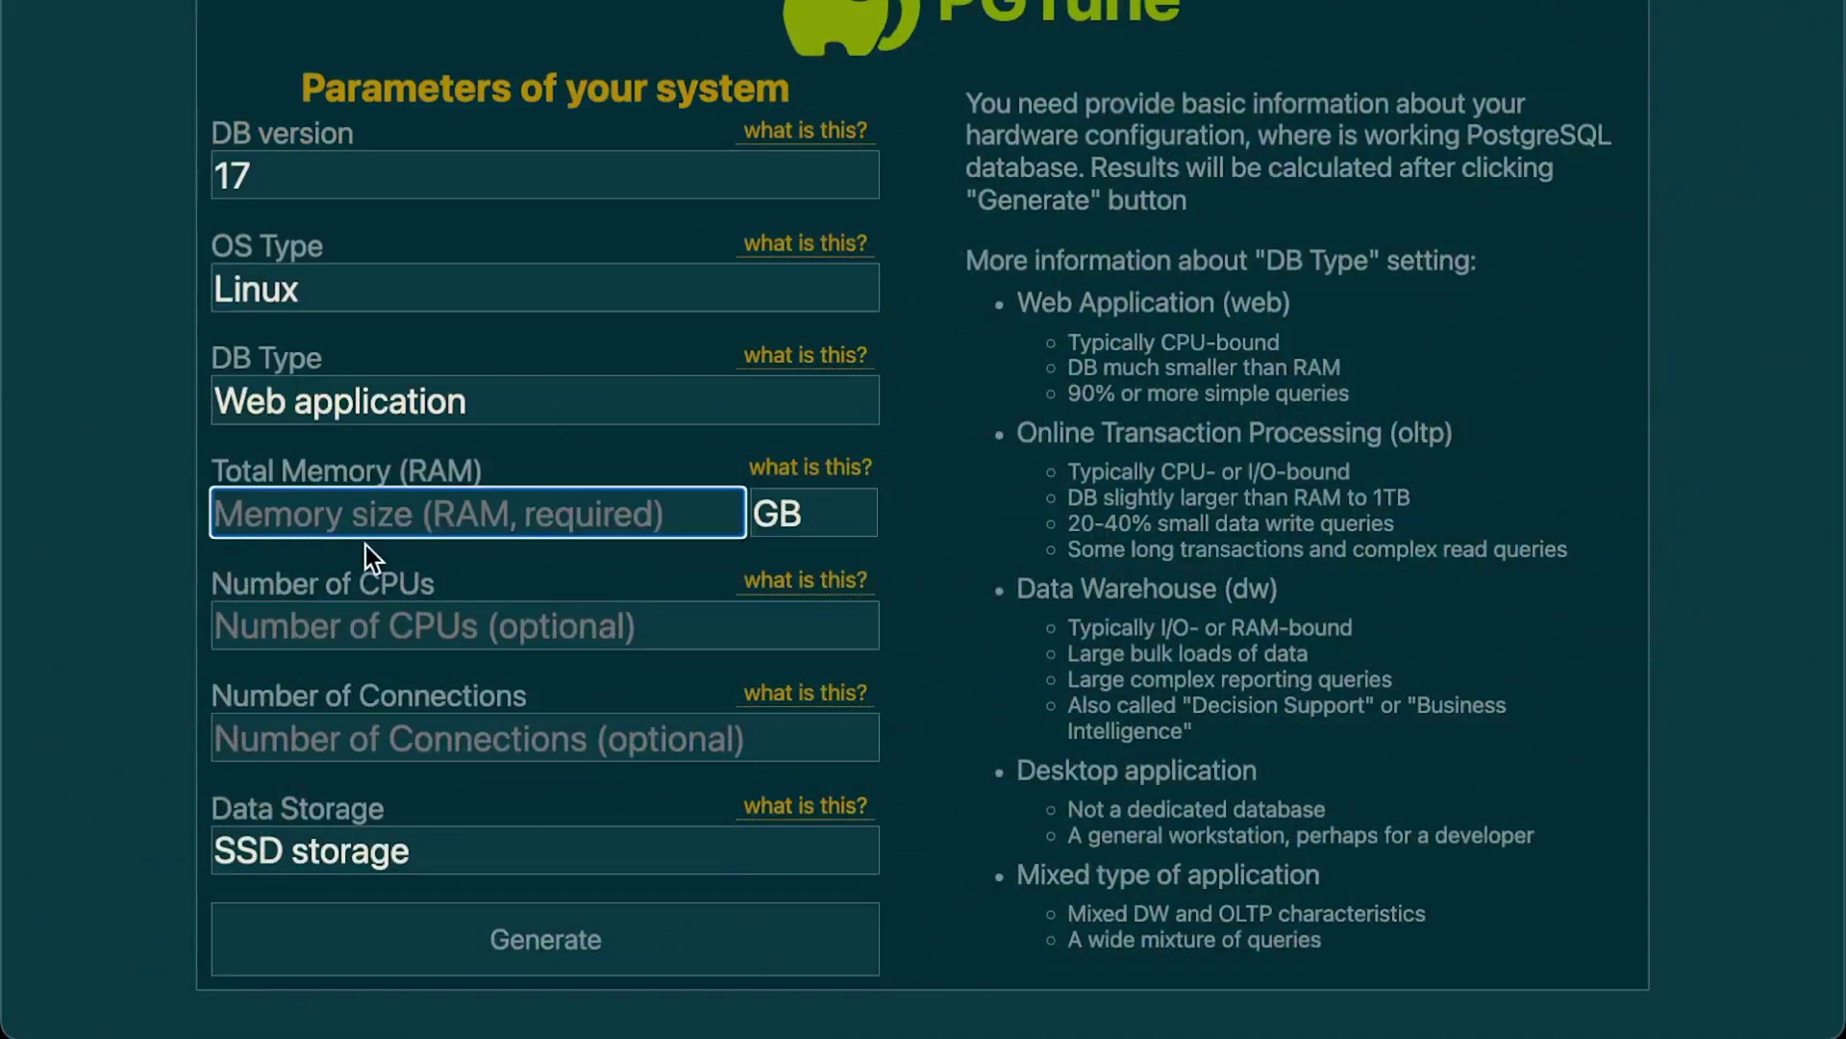
text(64)
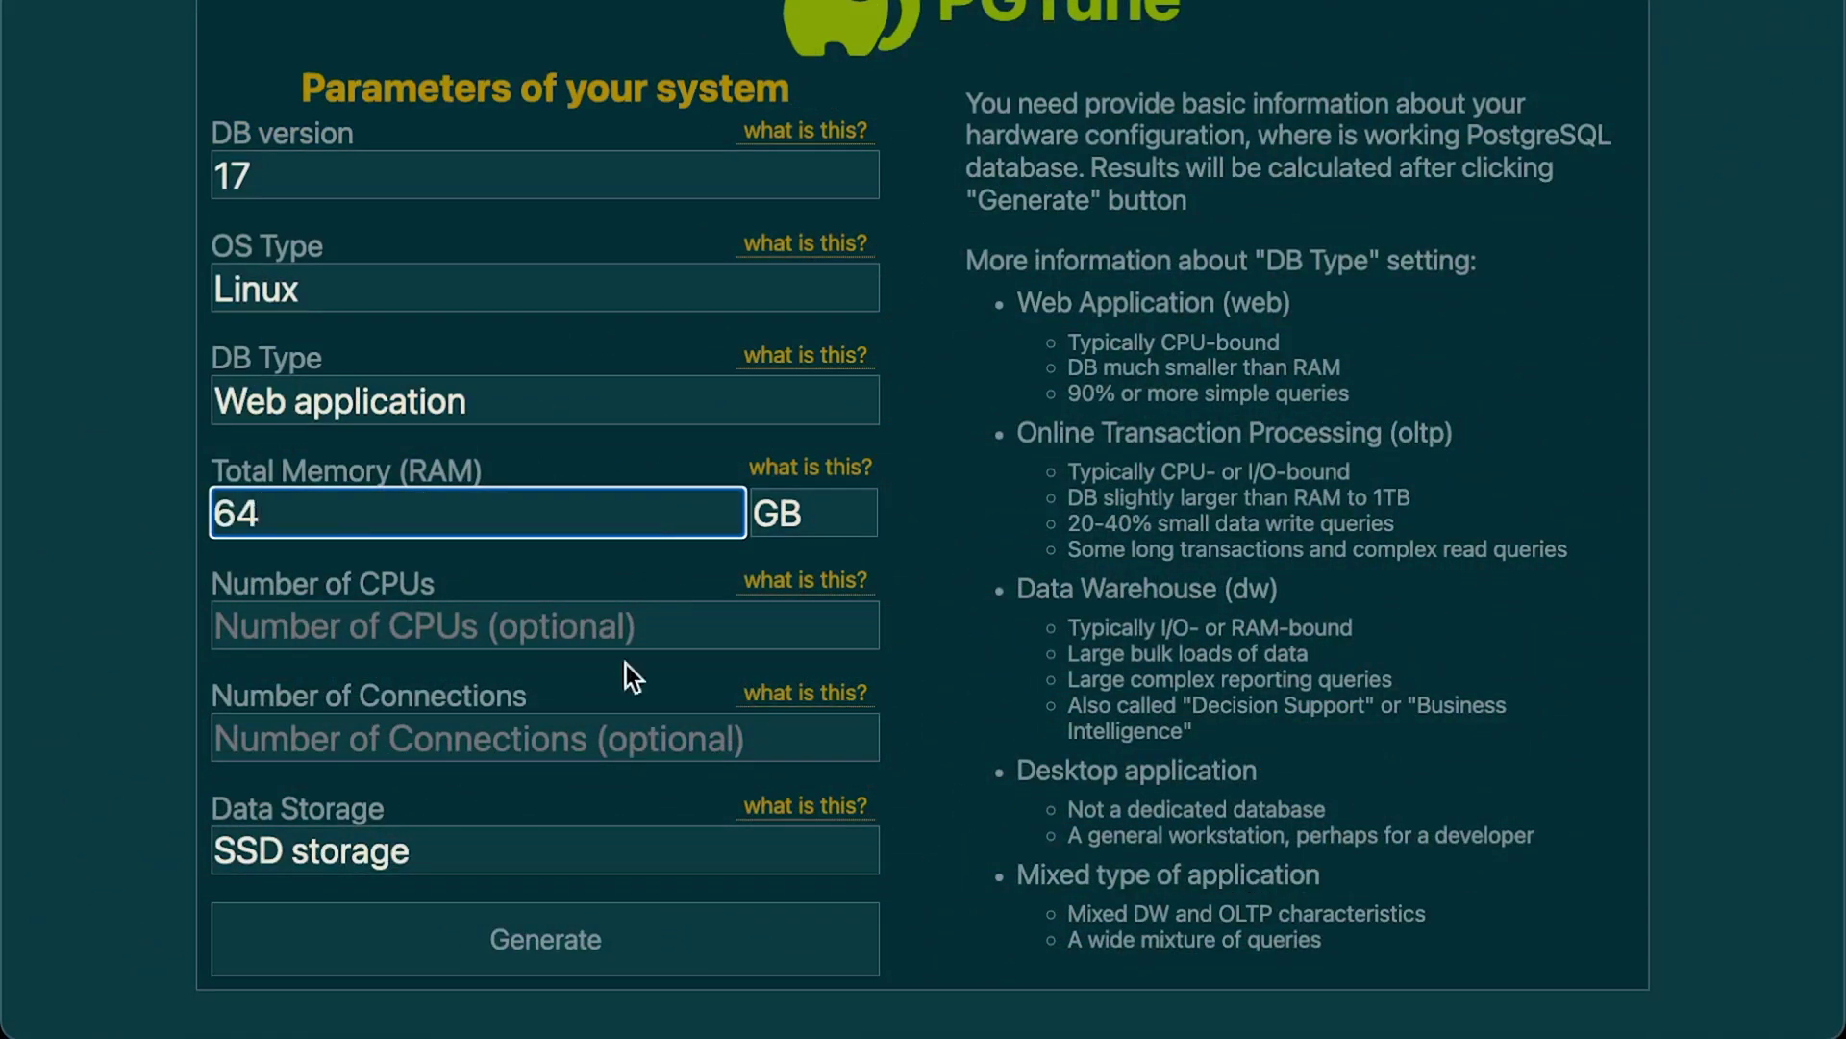
Generate a postgresql.conf tuned for 64 GB RAM, 8 CPUs and 500 connections.
click(601, 642)
text(8)
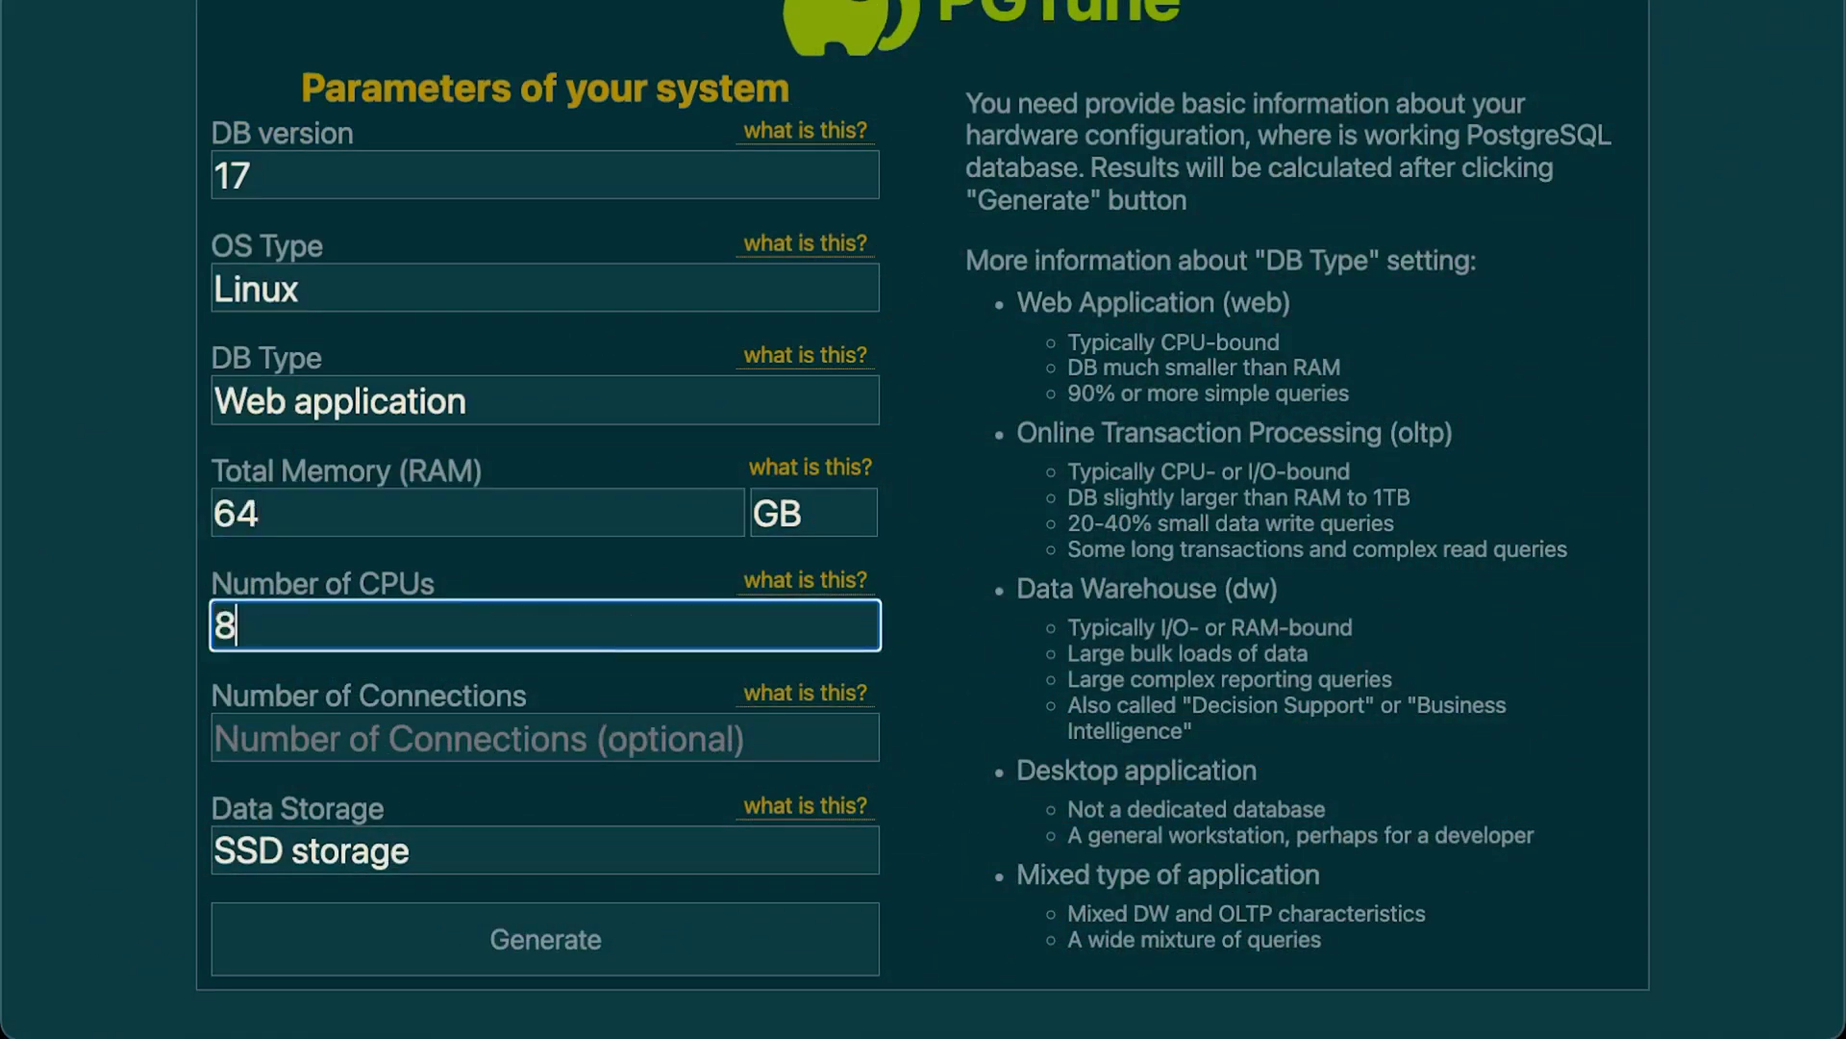
click(608, 725)
text(500)
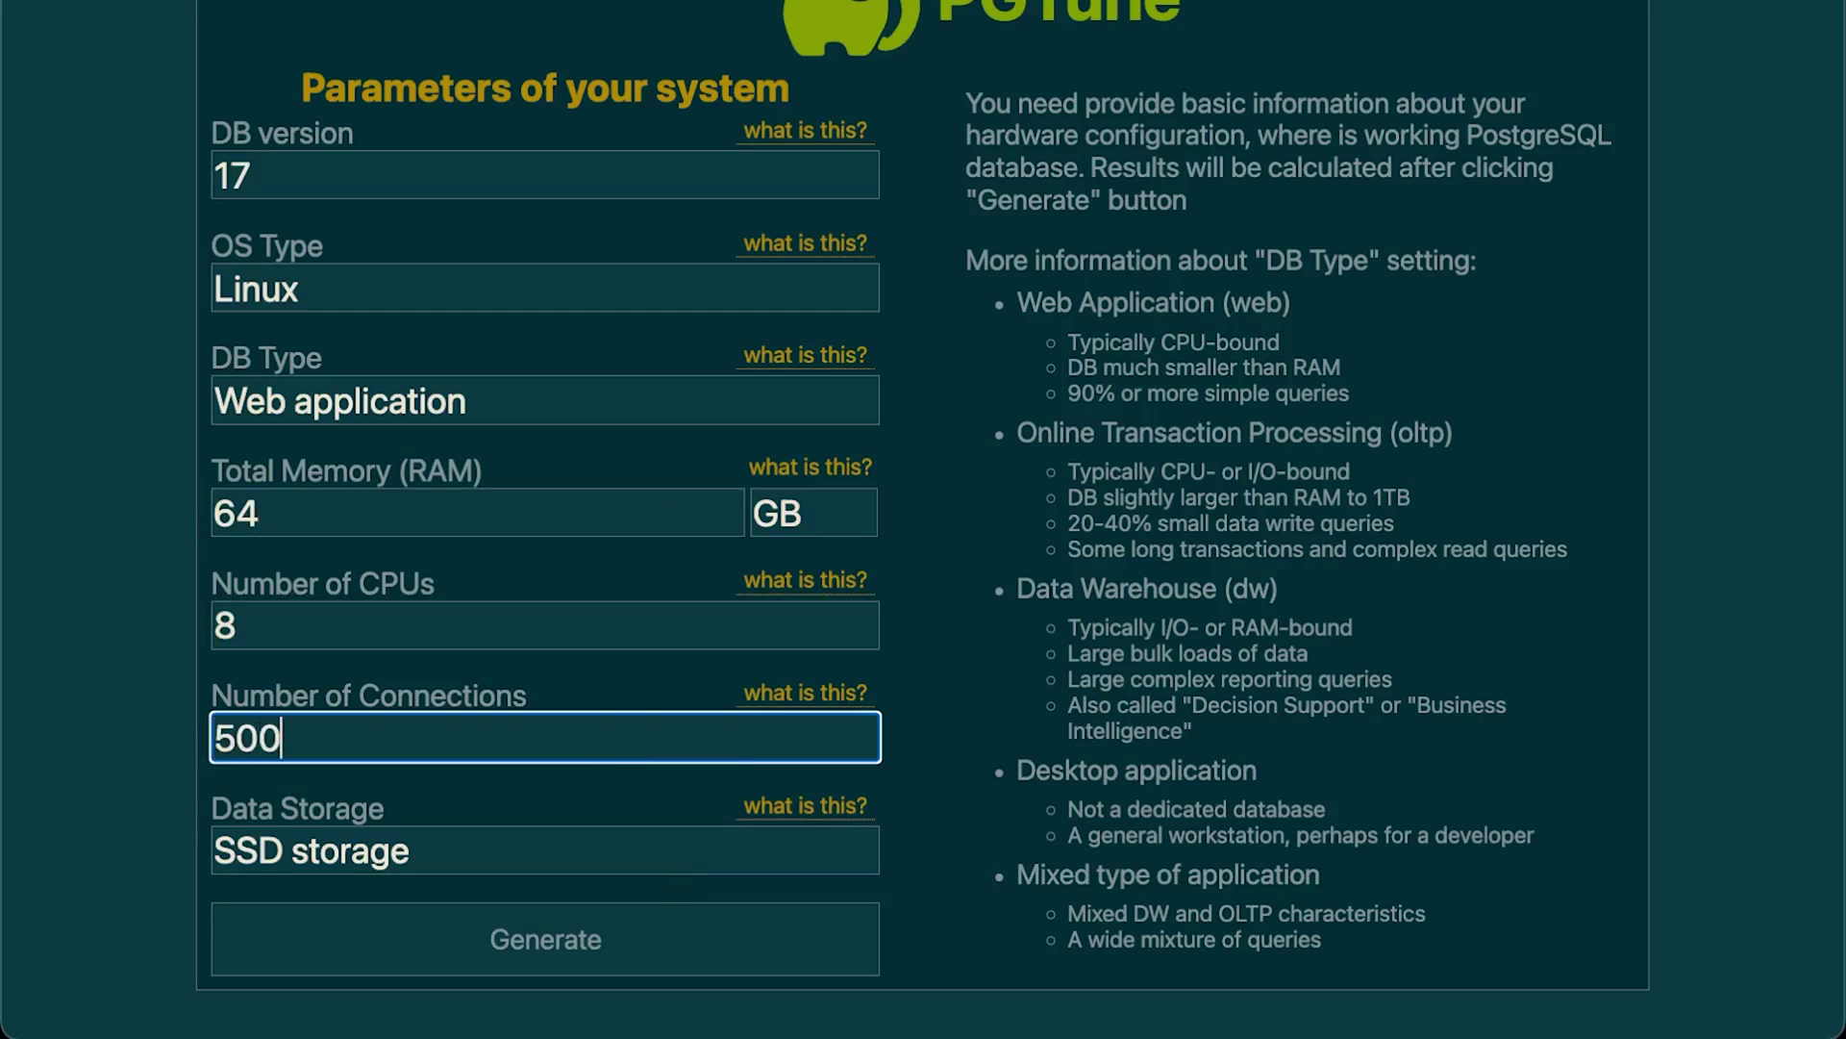
click(615, 944)
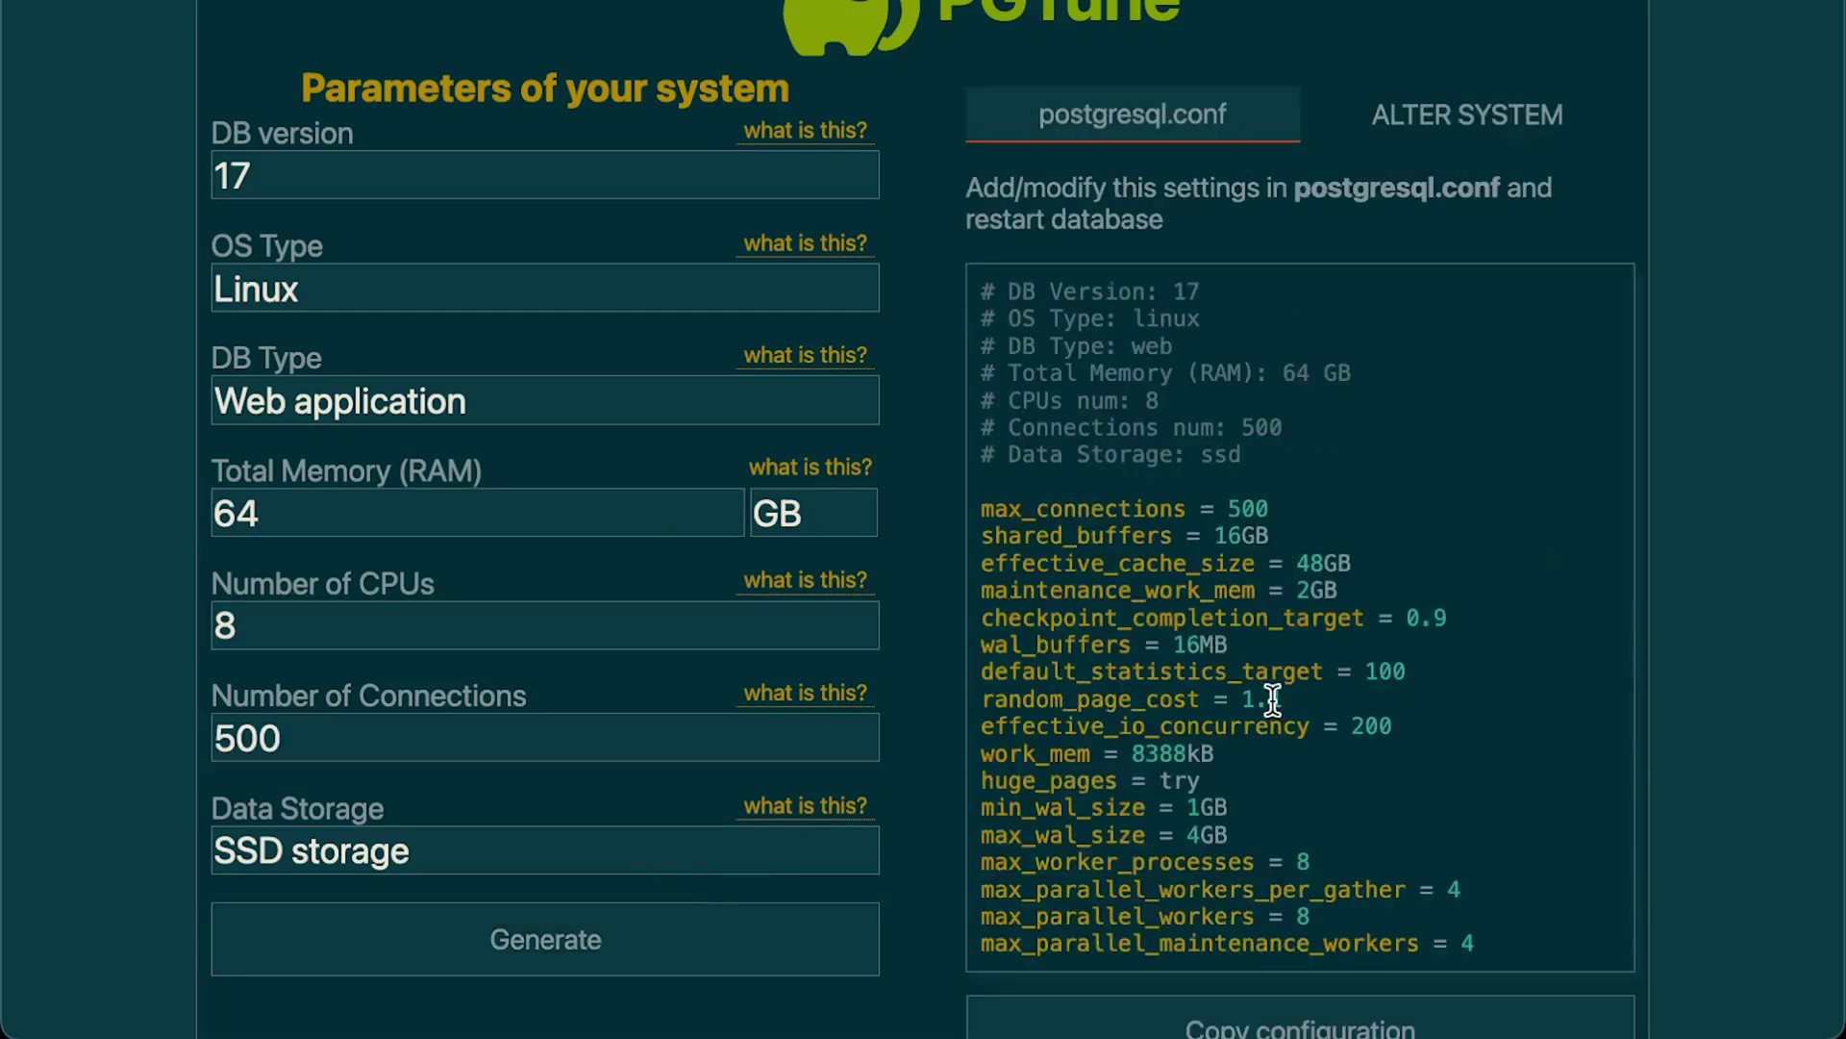
scroll(1277, 701, down, 2)
Copy the generated configuration and send the curl POST to localhost:8080/api/devices.
click(1325, 967)
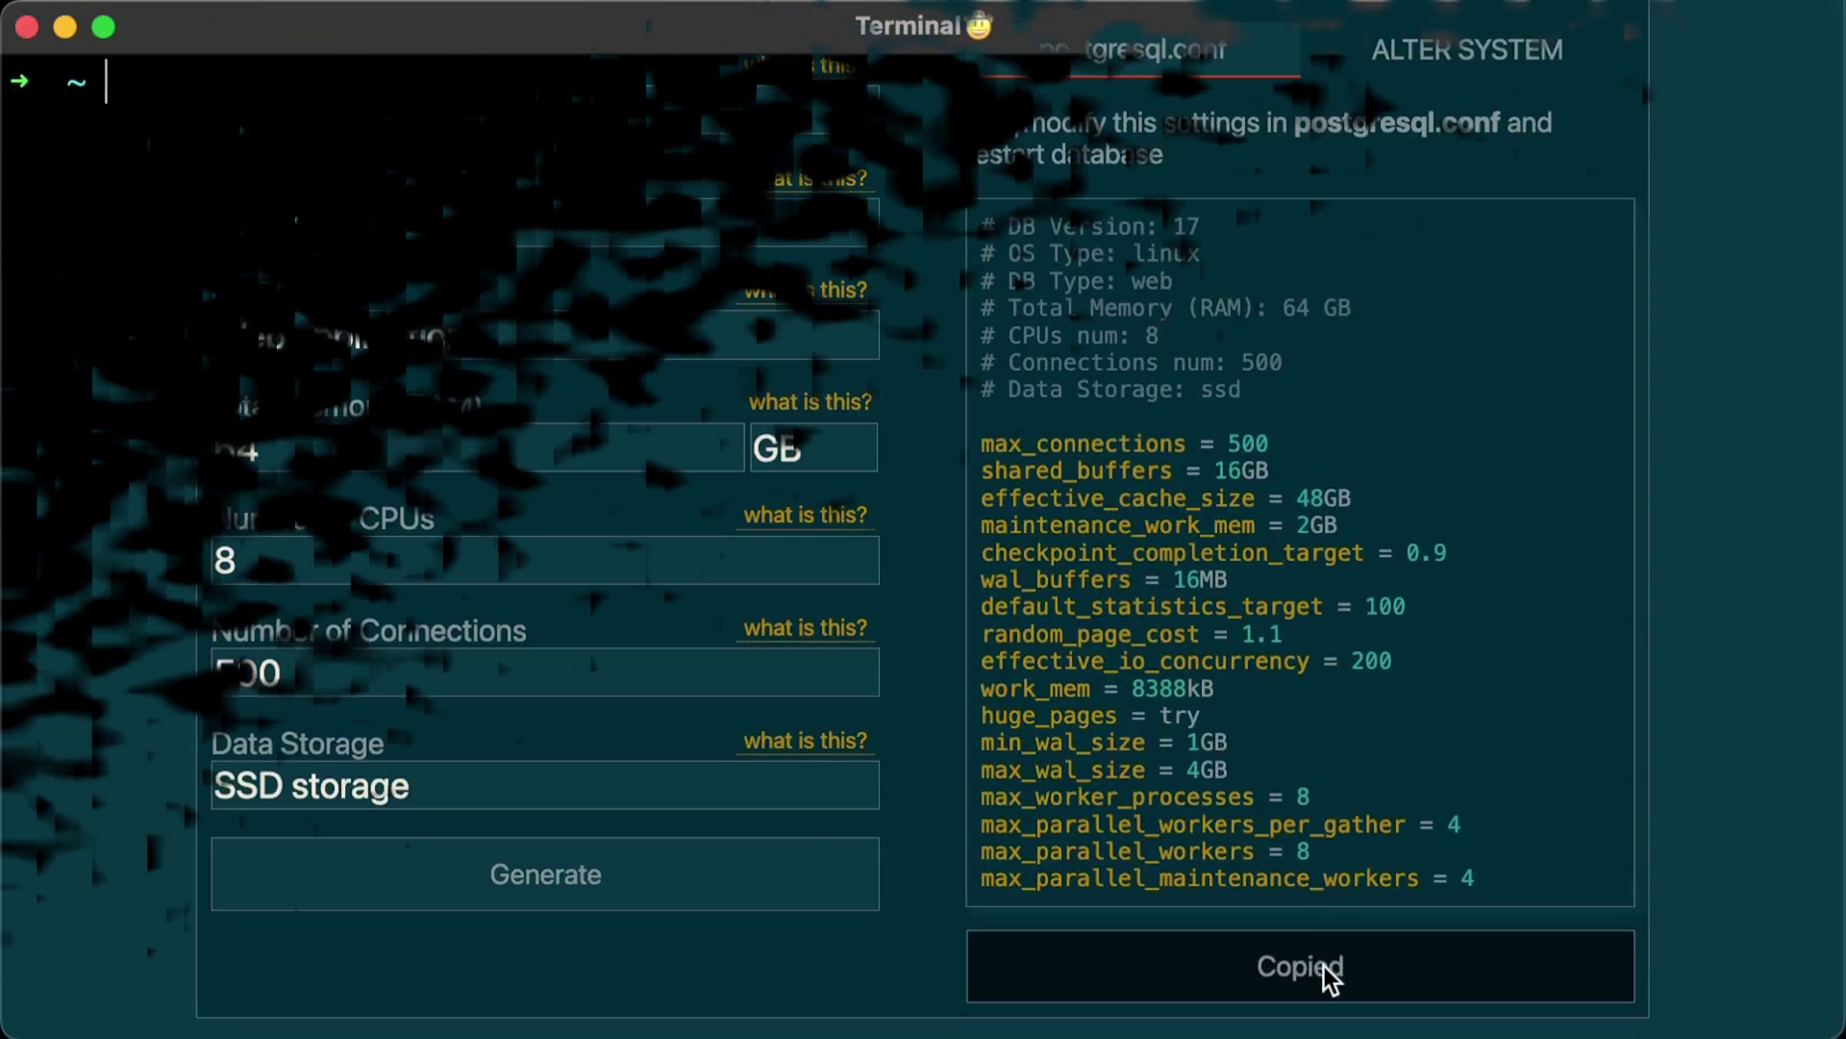
text(curl -i http://localhost:8080/api/devices -d '{"mac": "81-6E-79-DA-5A-B2", "firmware": "4.0.2"}' -H "Content-Type: application/json")
key(Return)
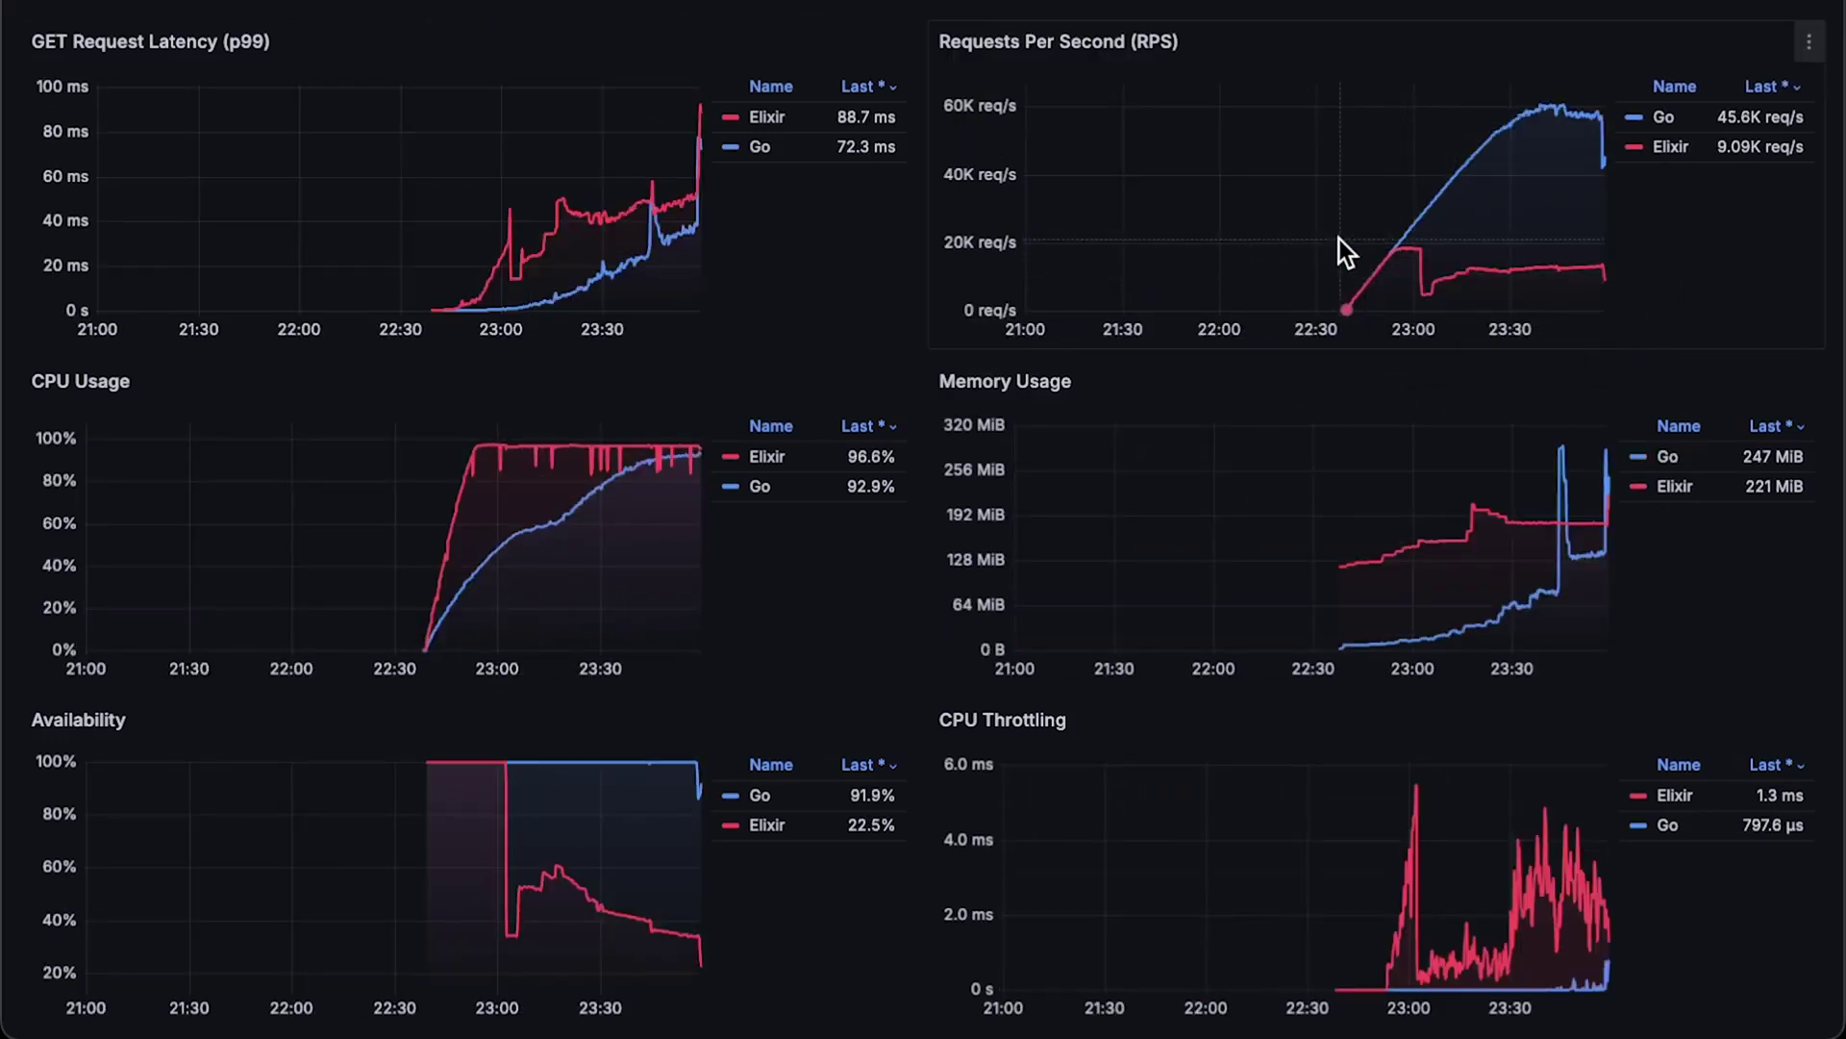
Zoom the time range to the test run and view Requests Per Second full-screen.
drag(1340, 239, 1635, 221)
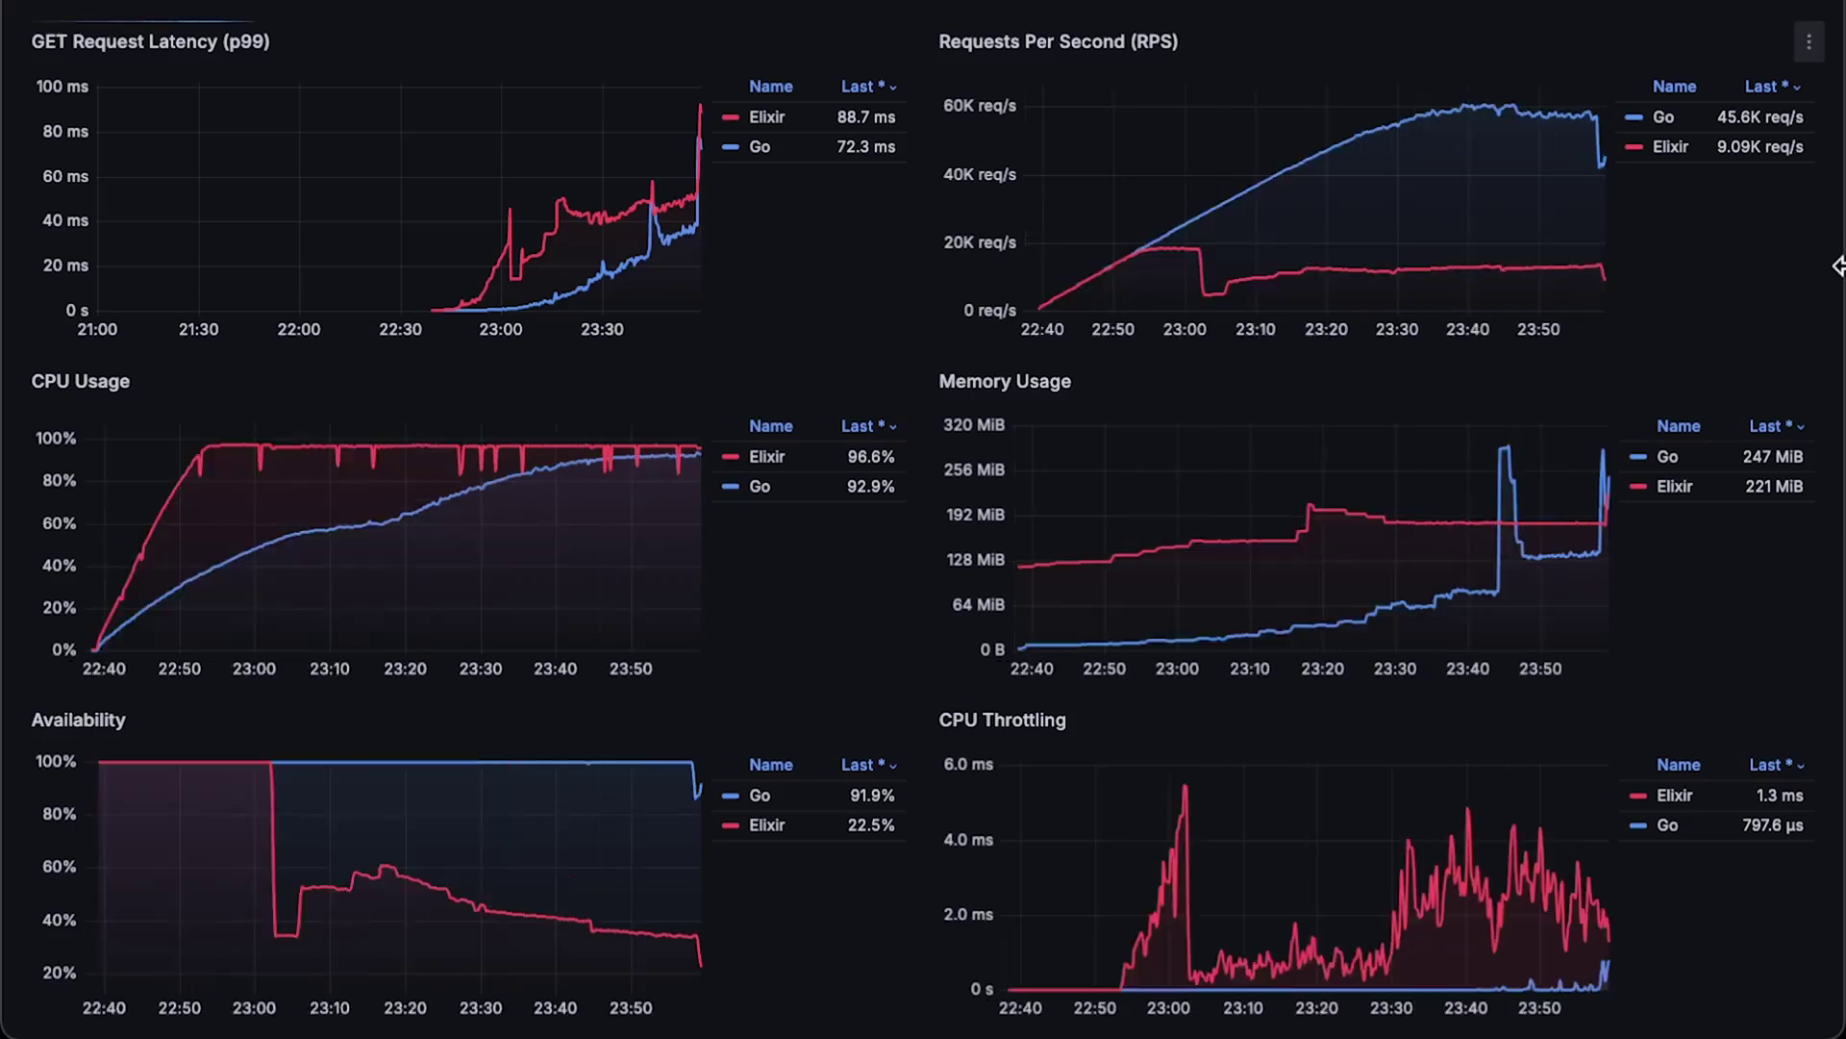
click(1810, 41)
click(1485, 98)
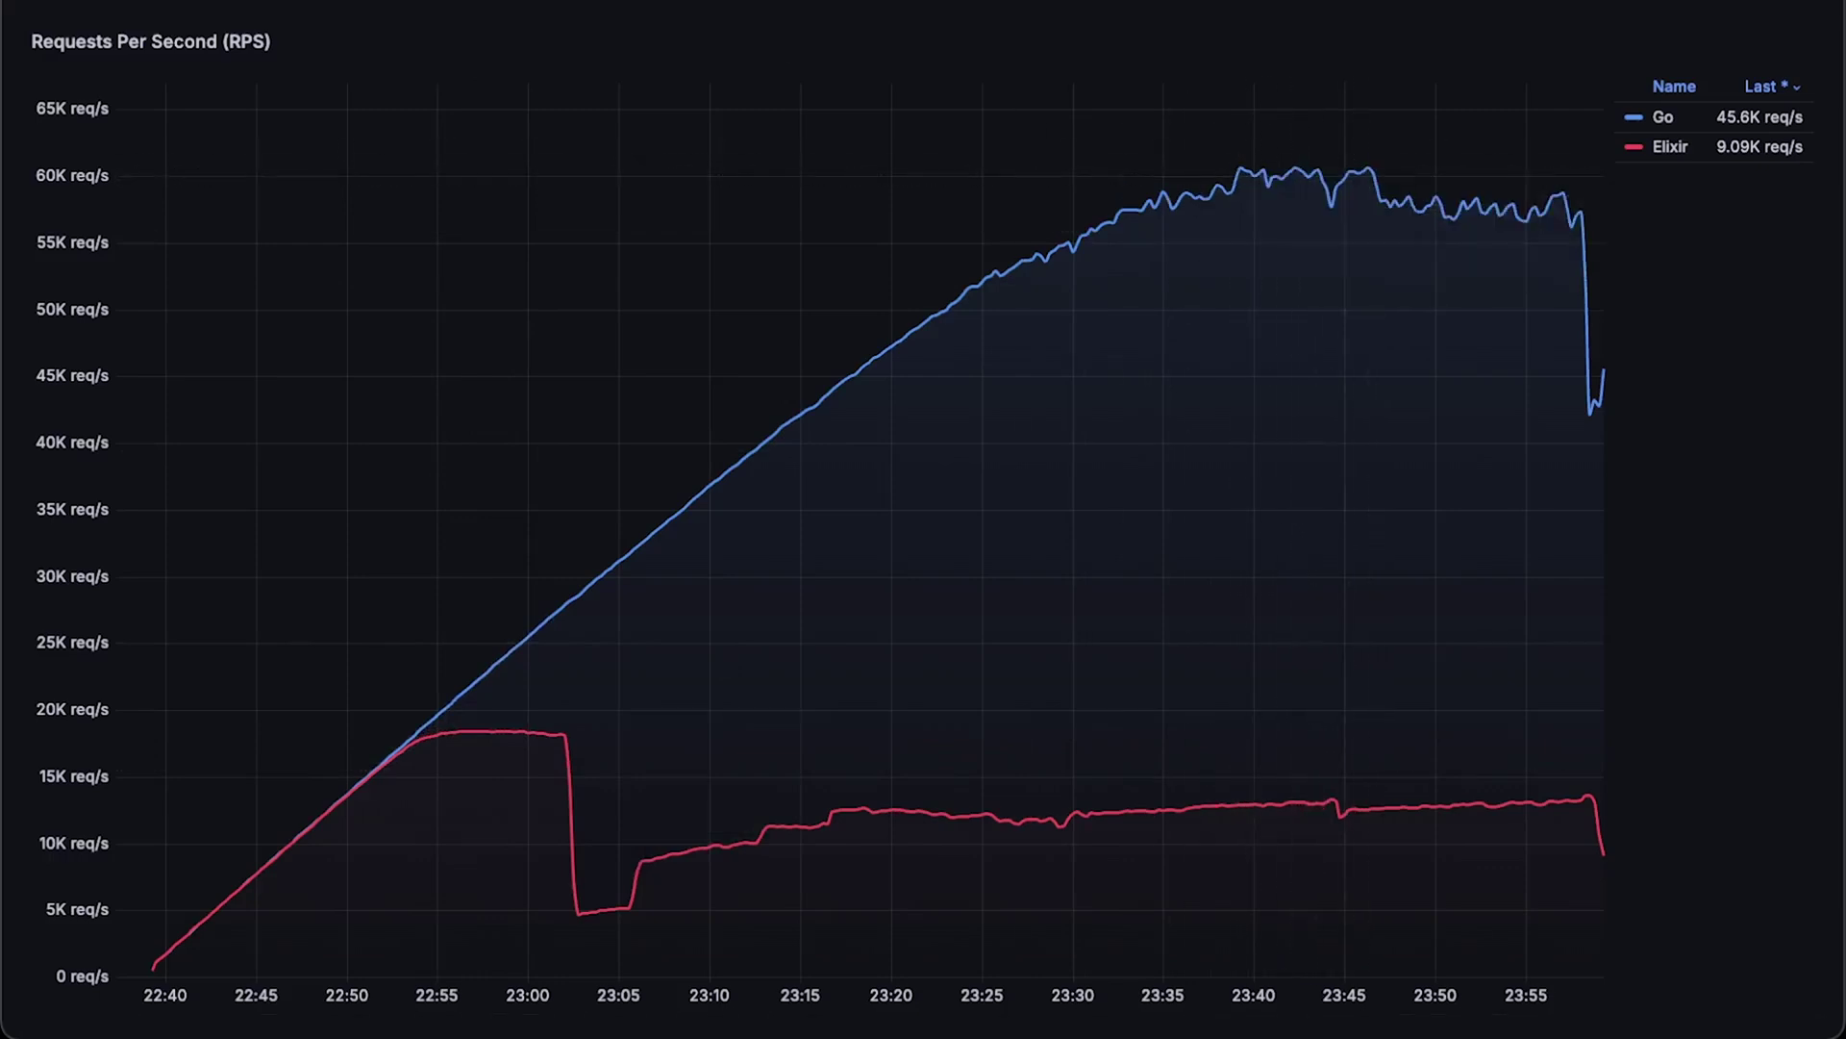
key(Escape)
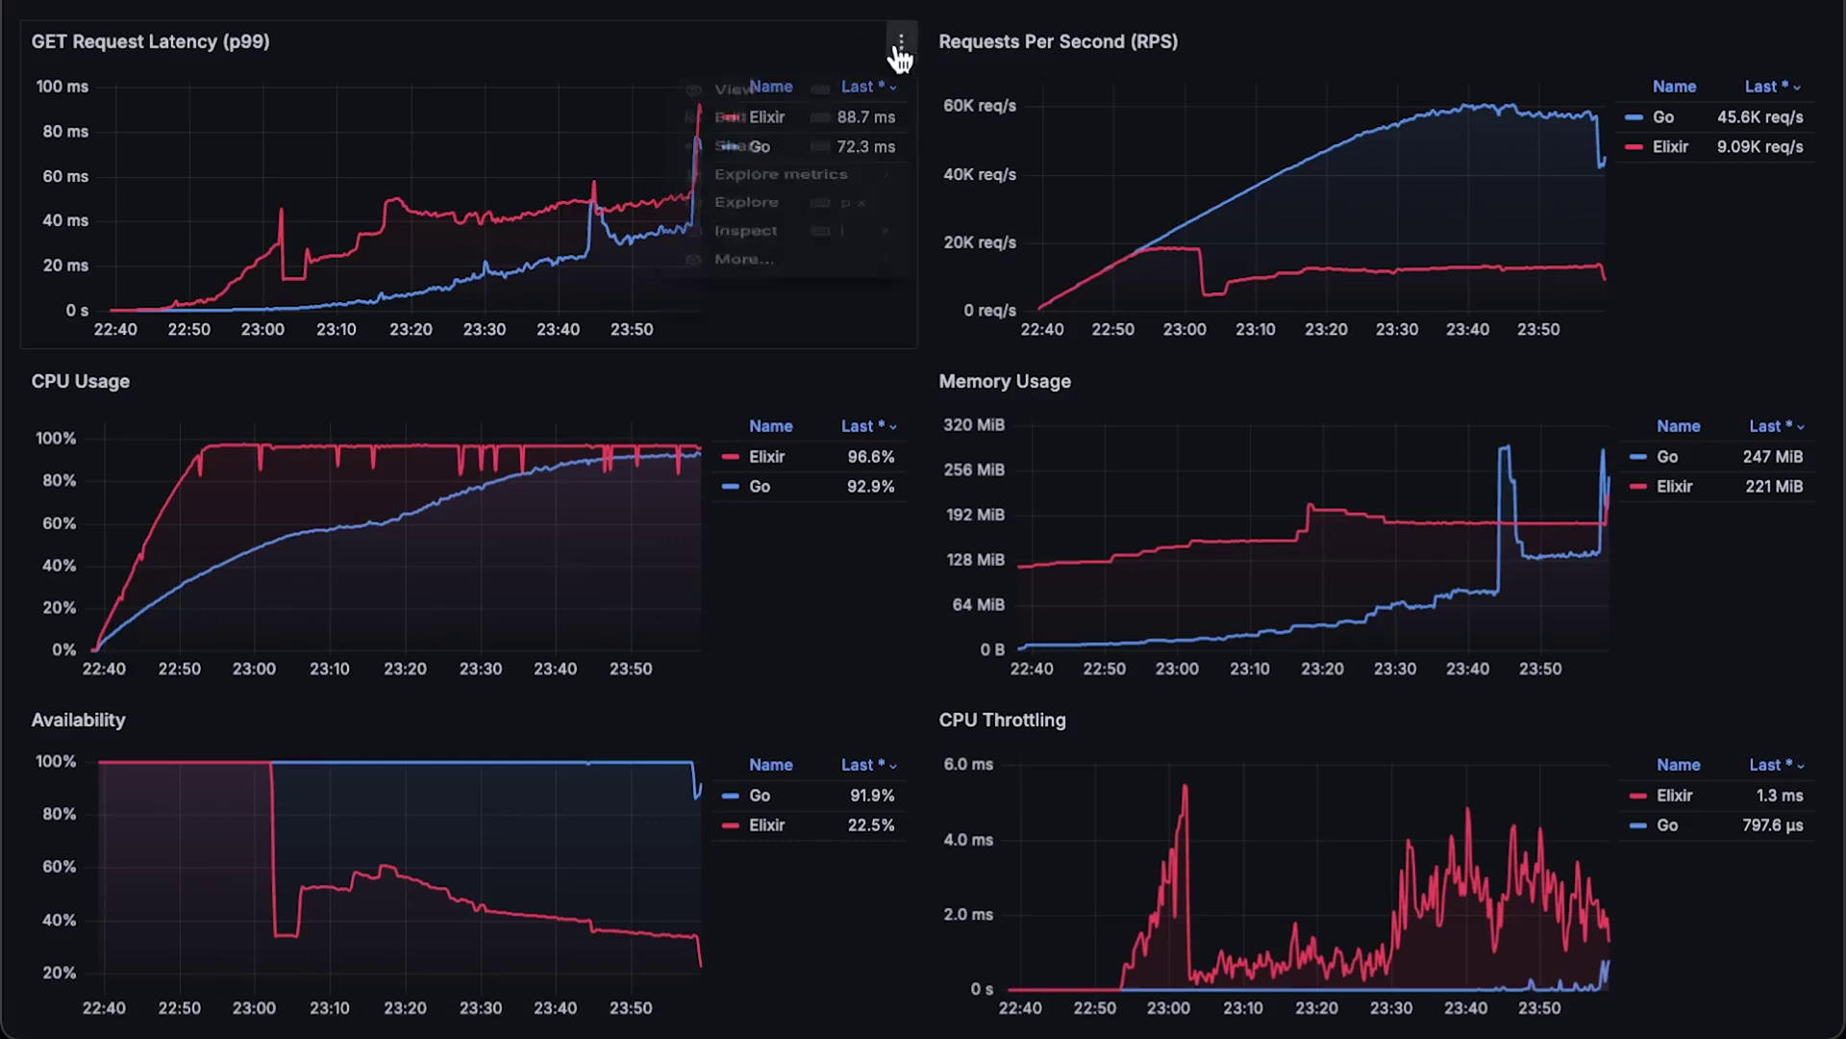
View the GET Request Latency and CPU Usage panels full-screen.
click(773, 91)
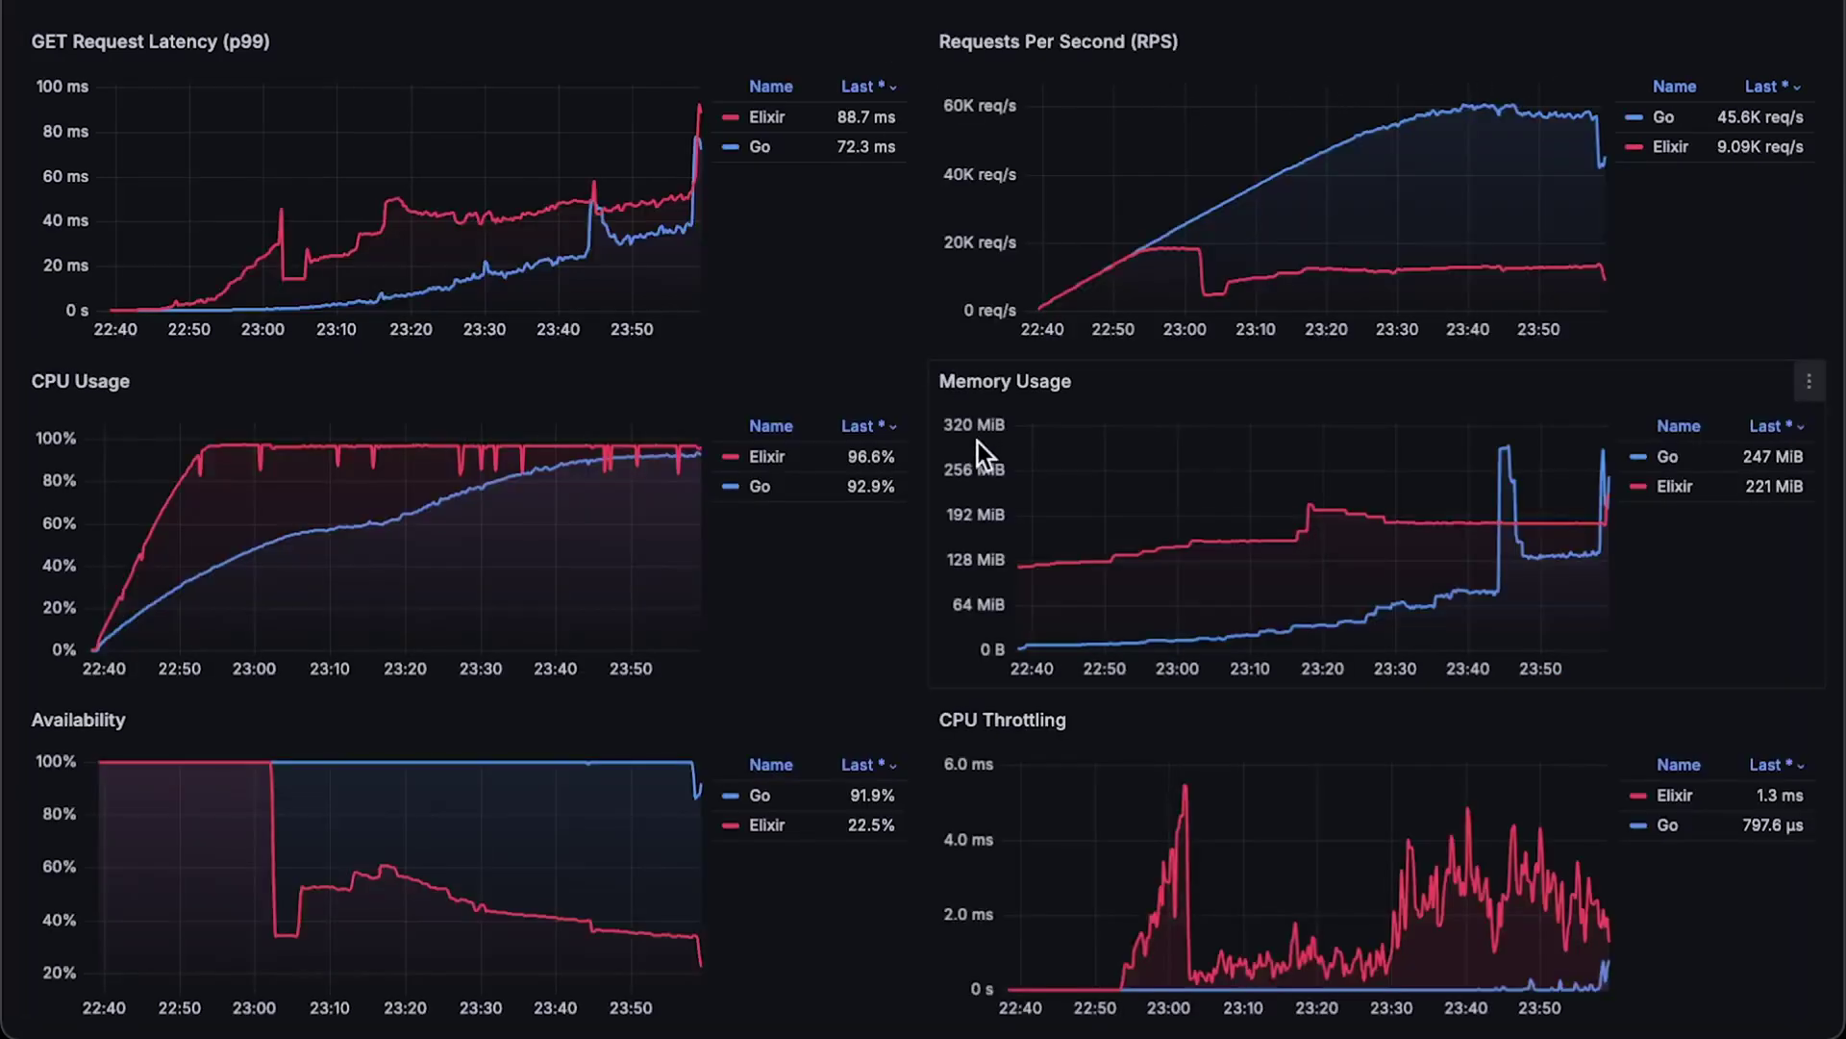
click(900, 390)
click(757, 429)
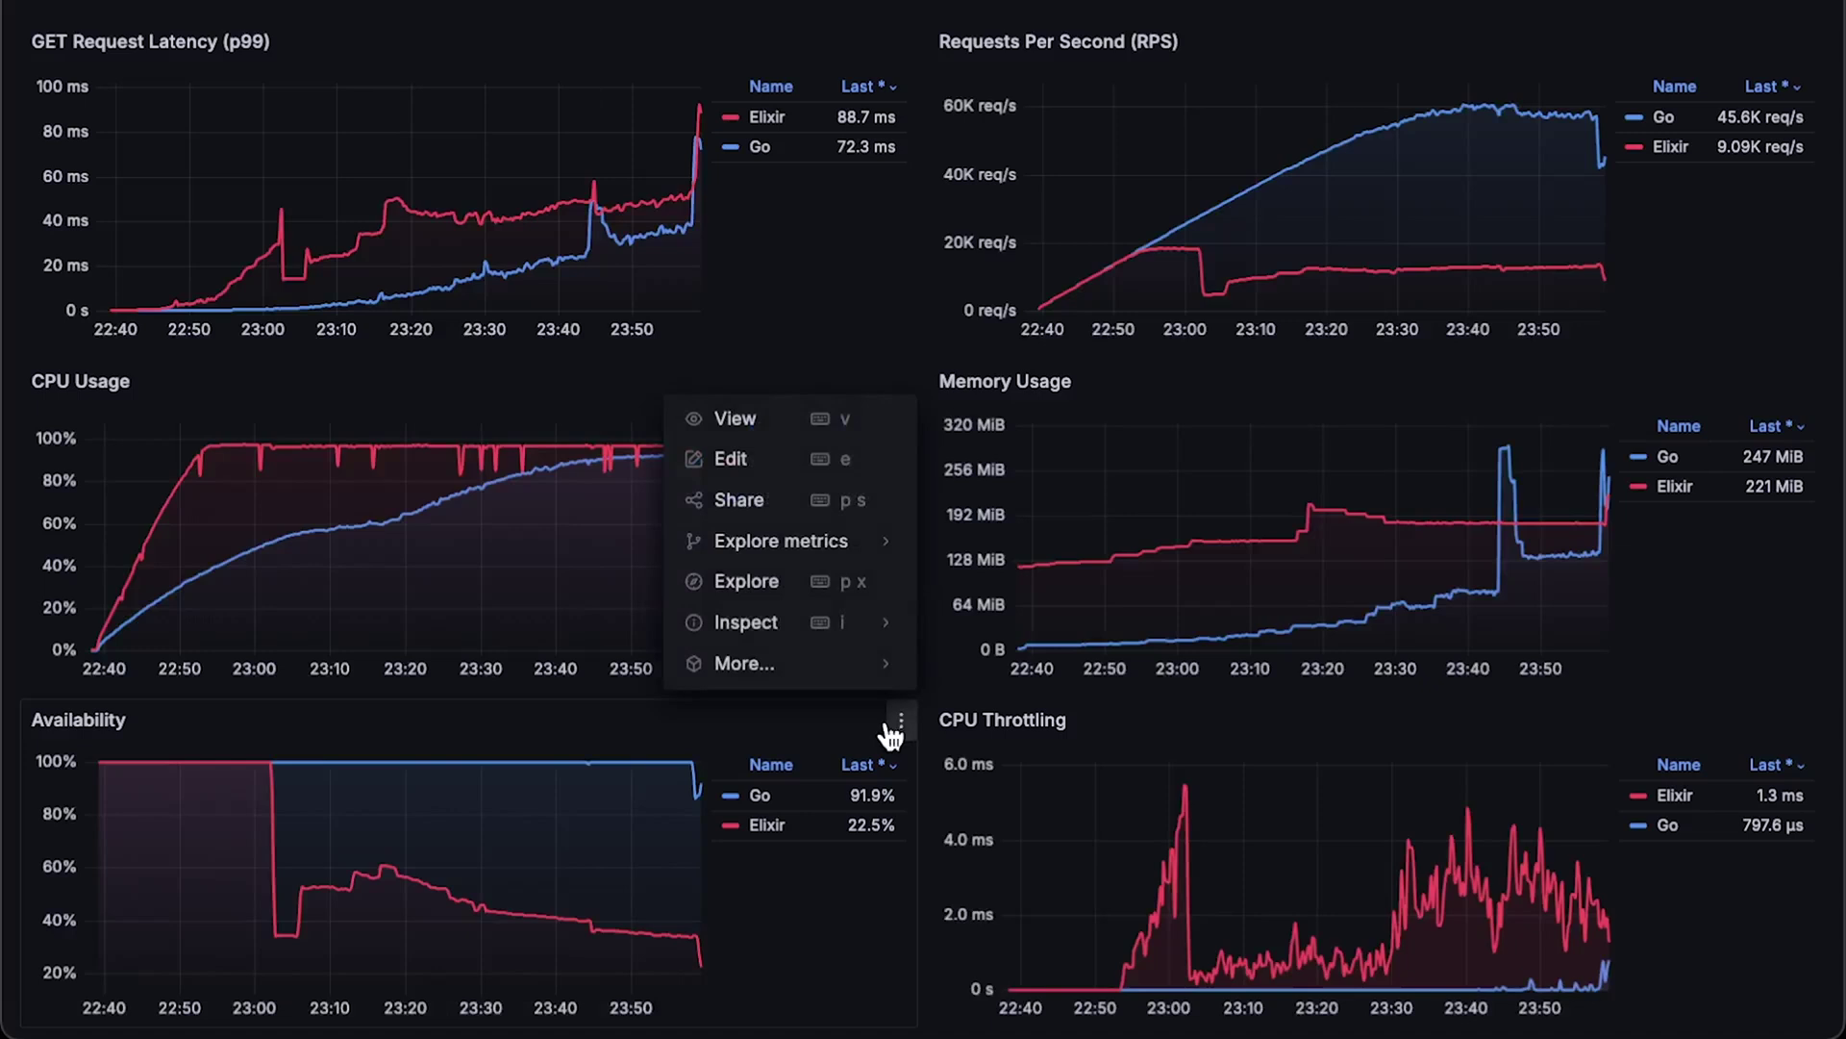
View the Availability, Memory Usage and CPU Throttling panels full-screen in turn.
click(741, 430)
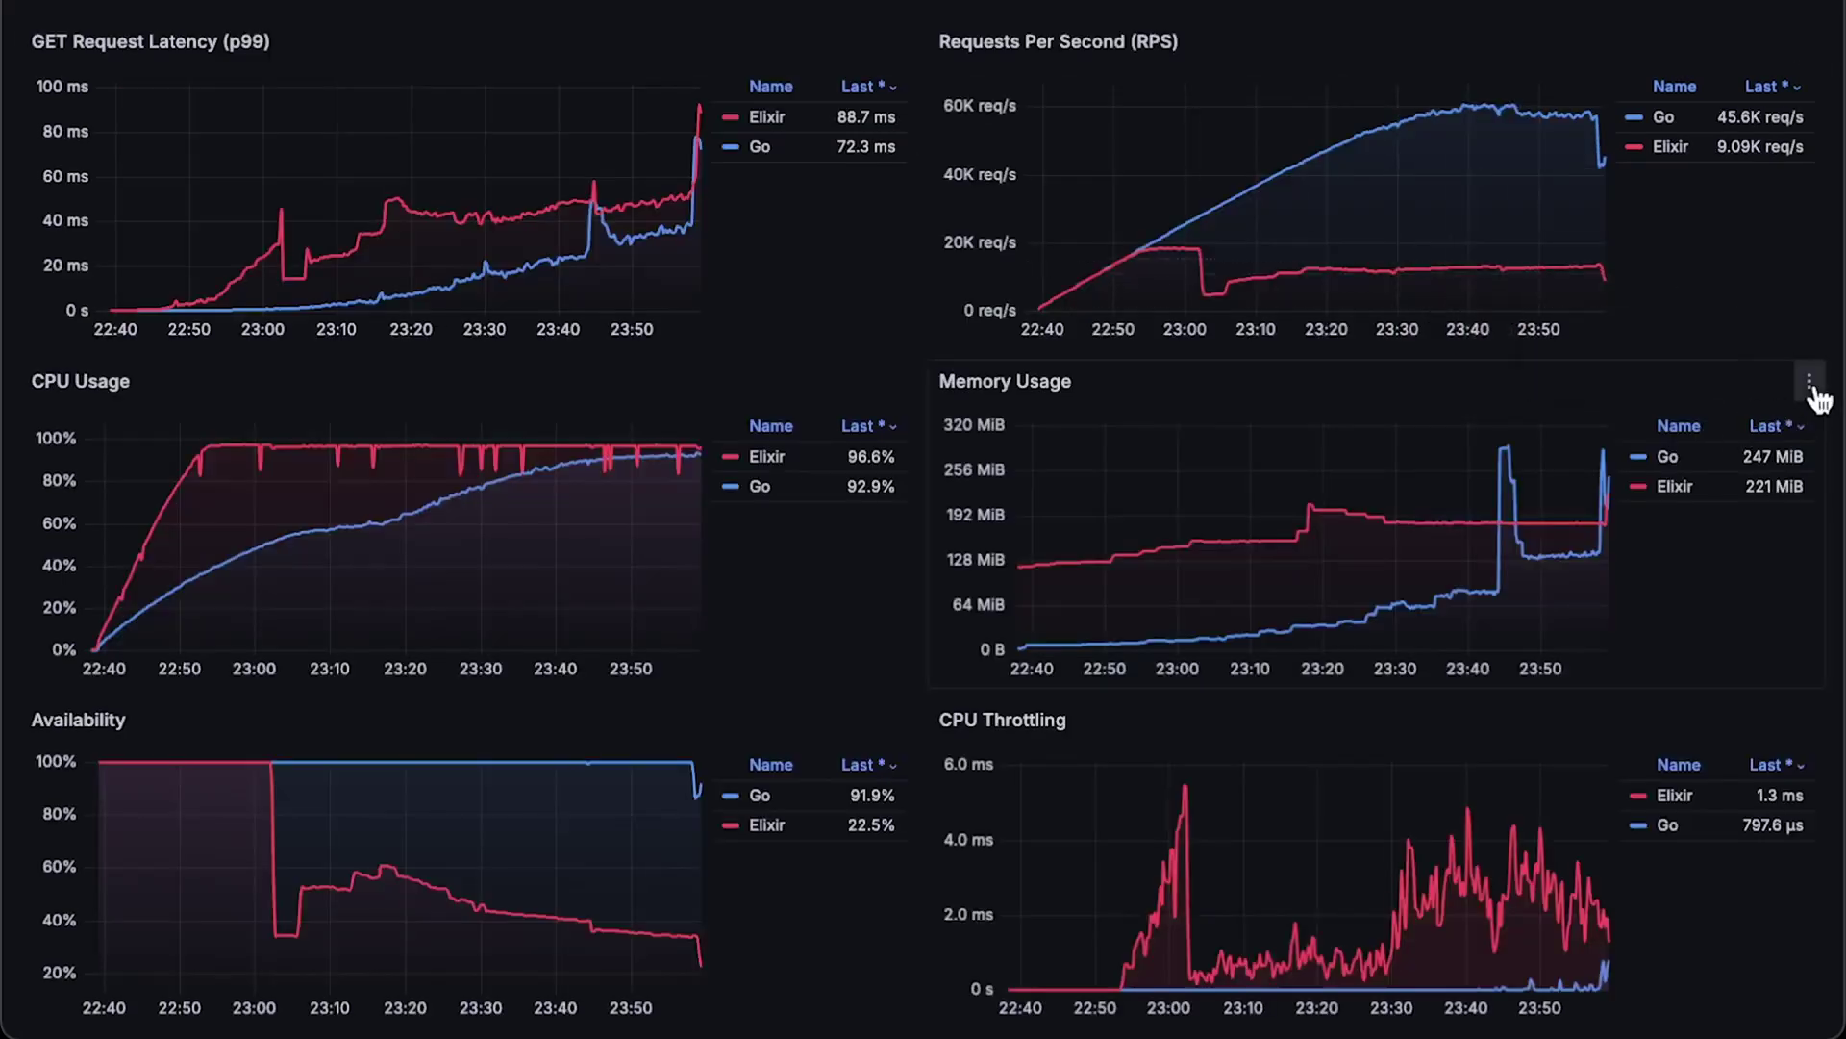
click(1810, 384)
click(1681, 425)
click(1809, 724)
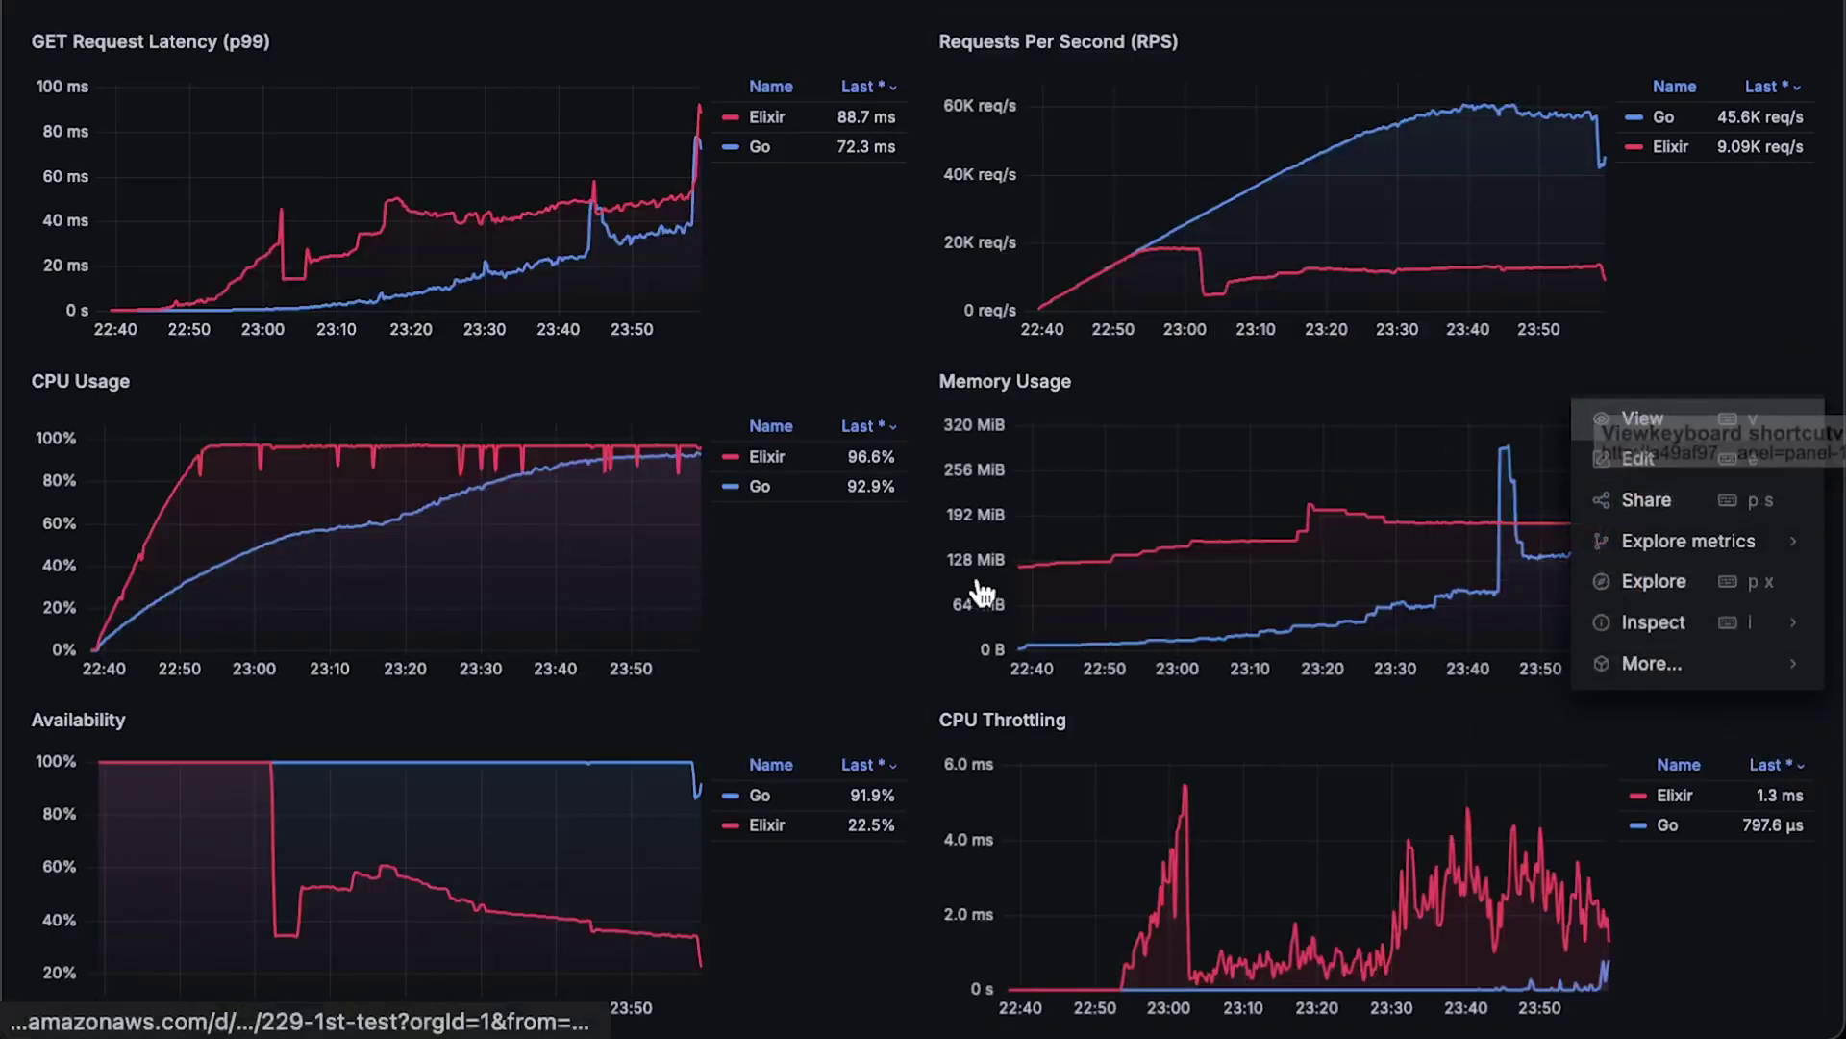
click(1660, 421)
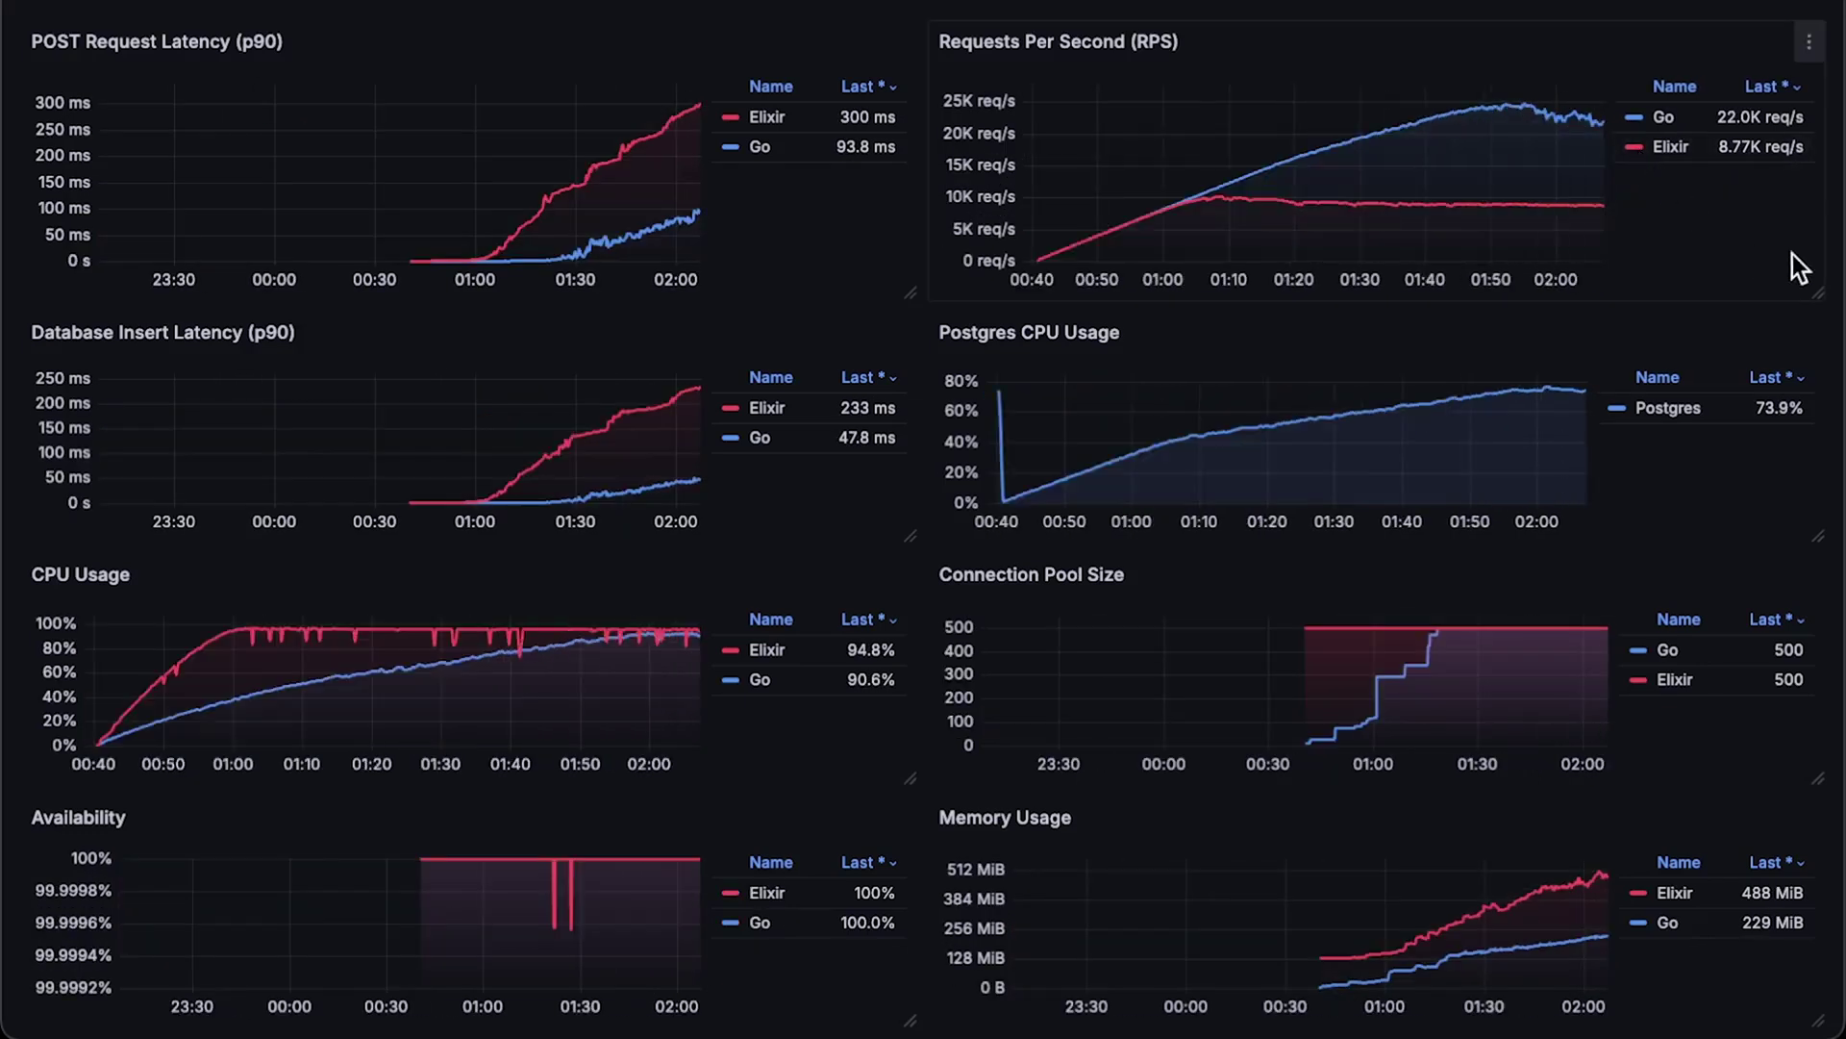
View the Requests Per Second panel on its own and return to the dashboard.
click(1811, 46)
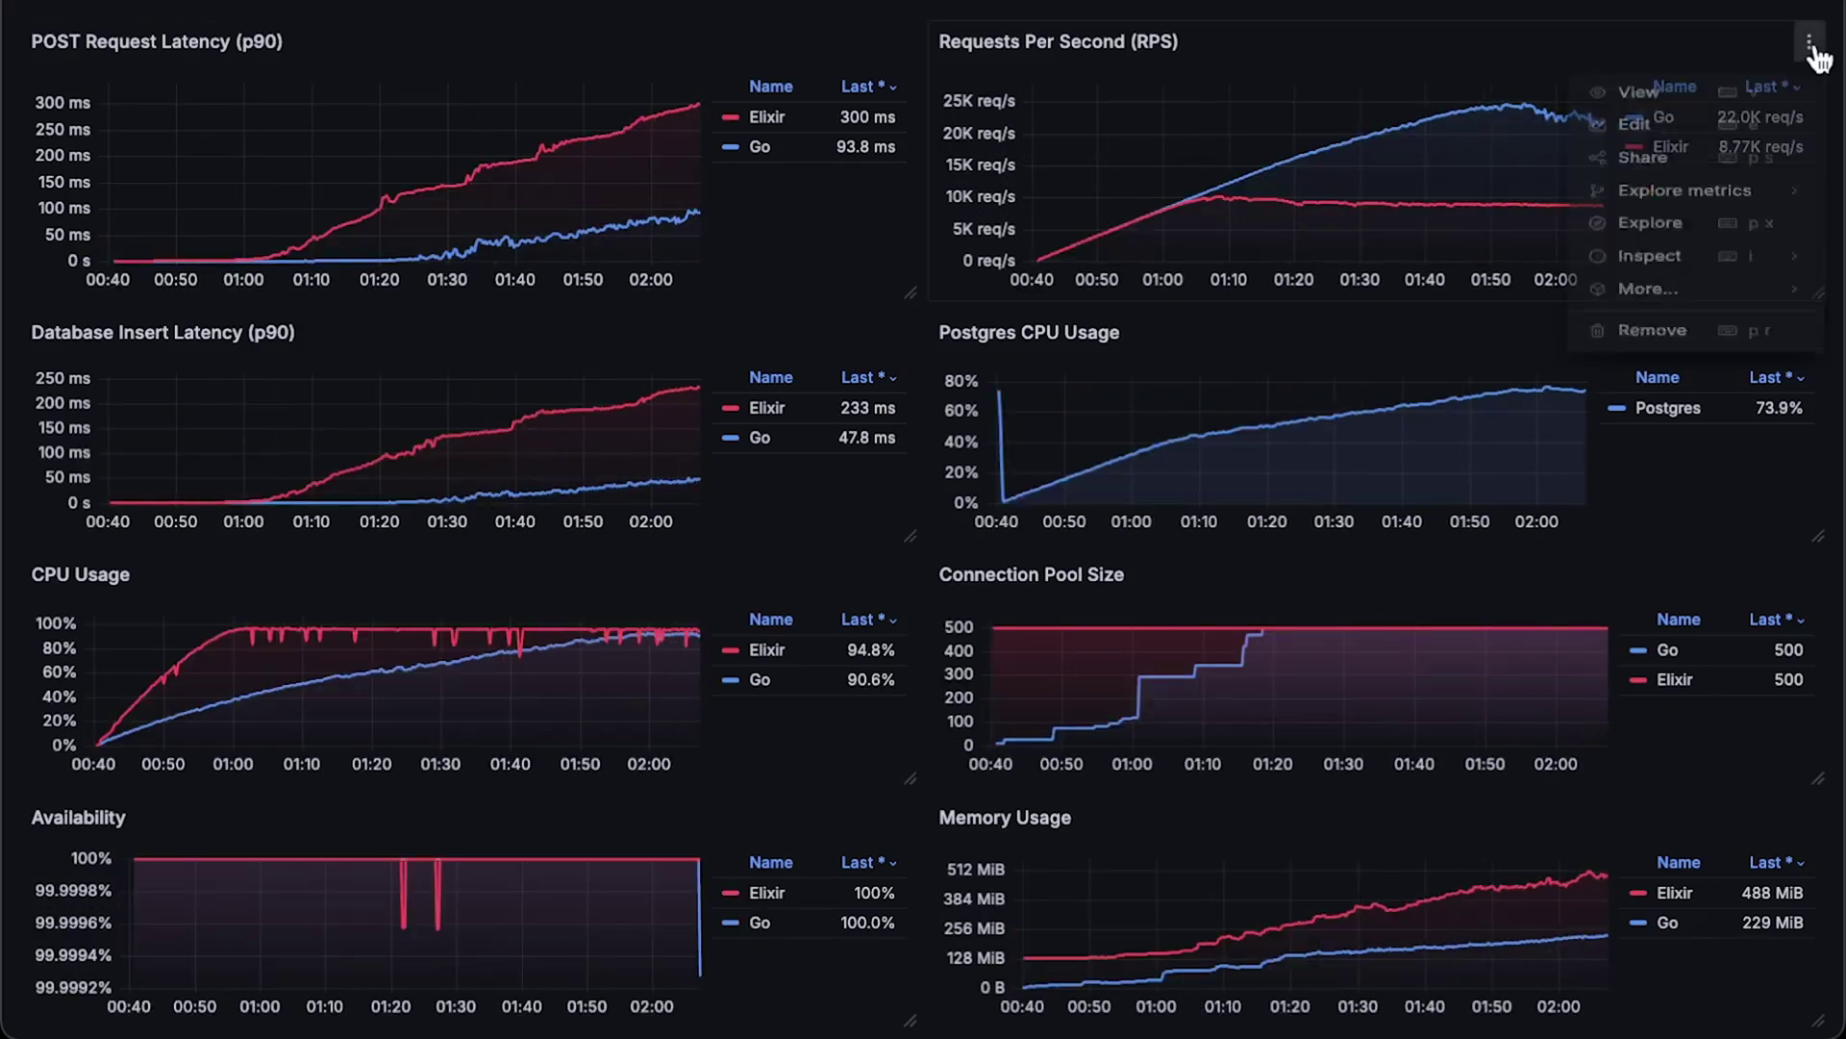
click(1646, 98)
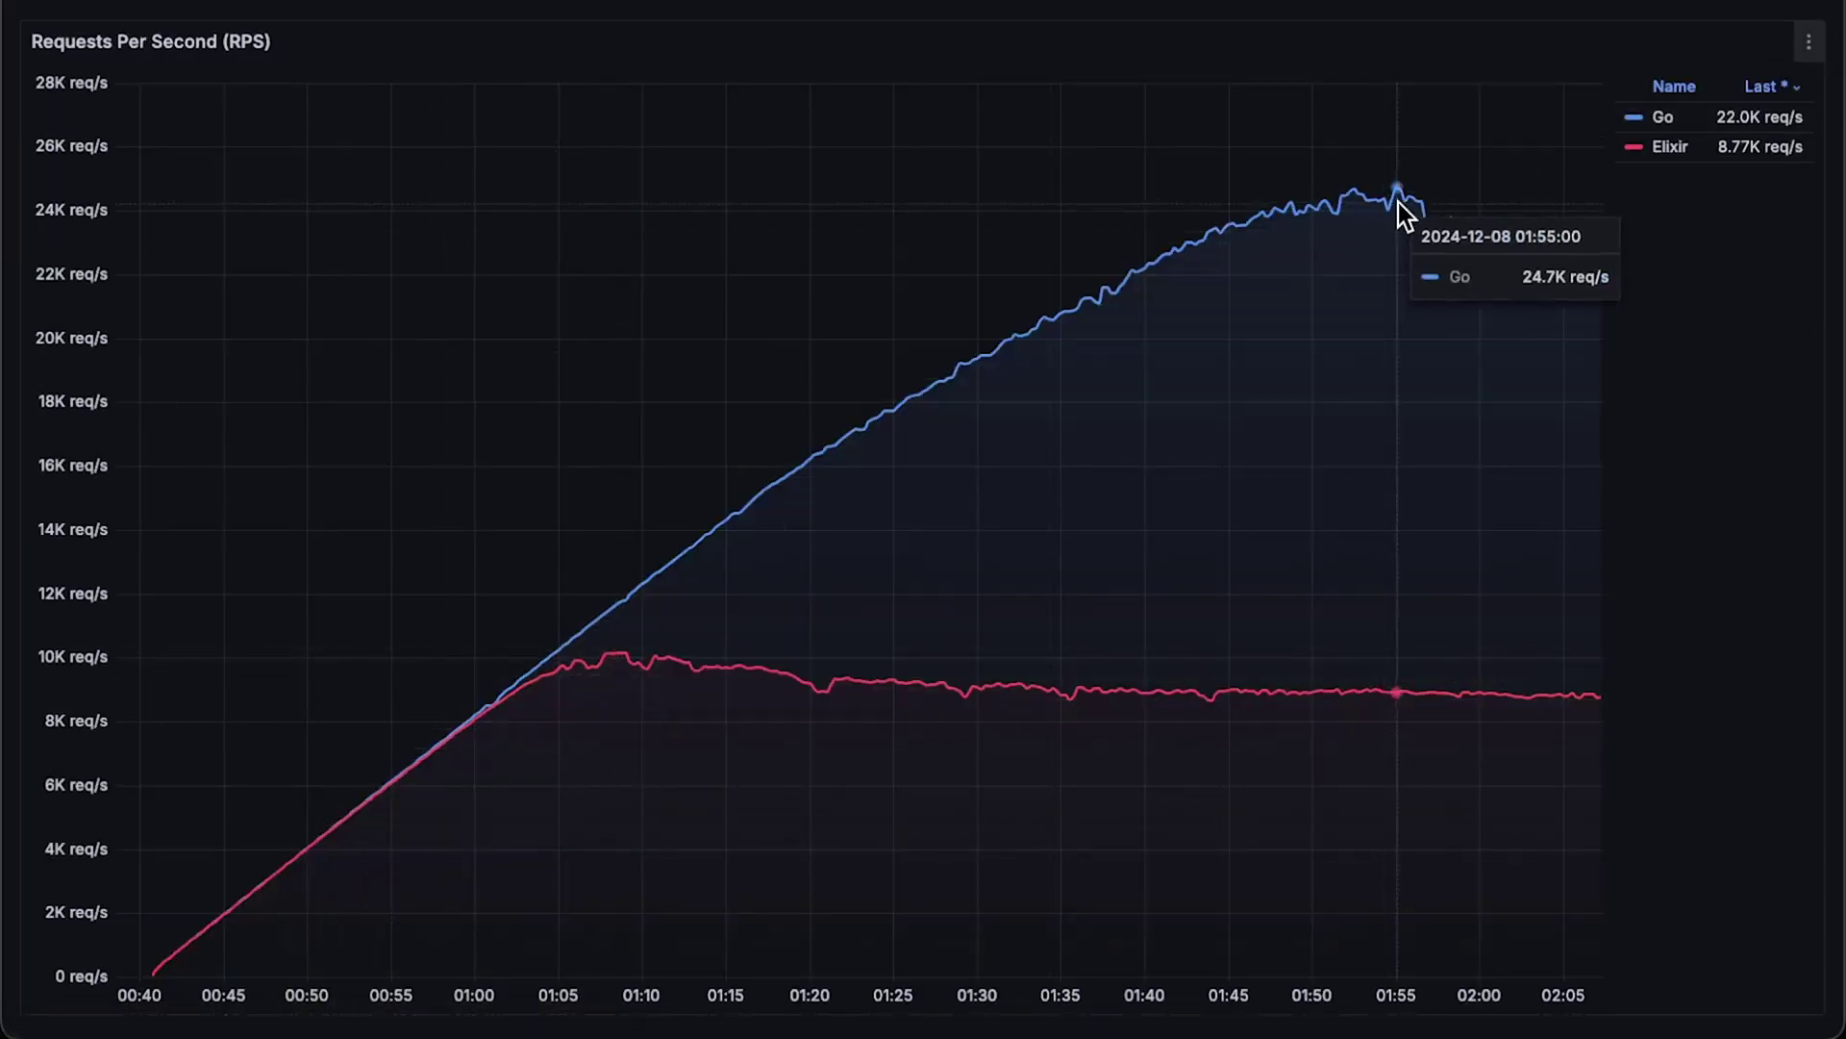
key(Escape)
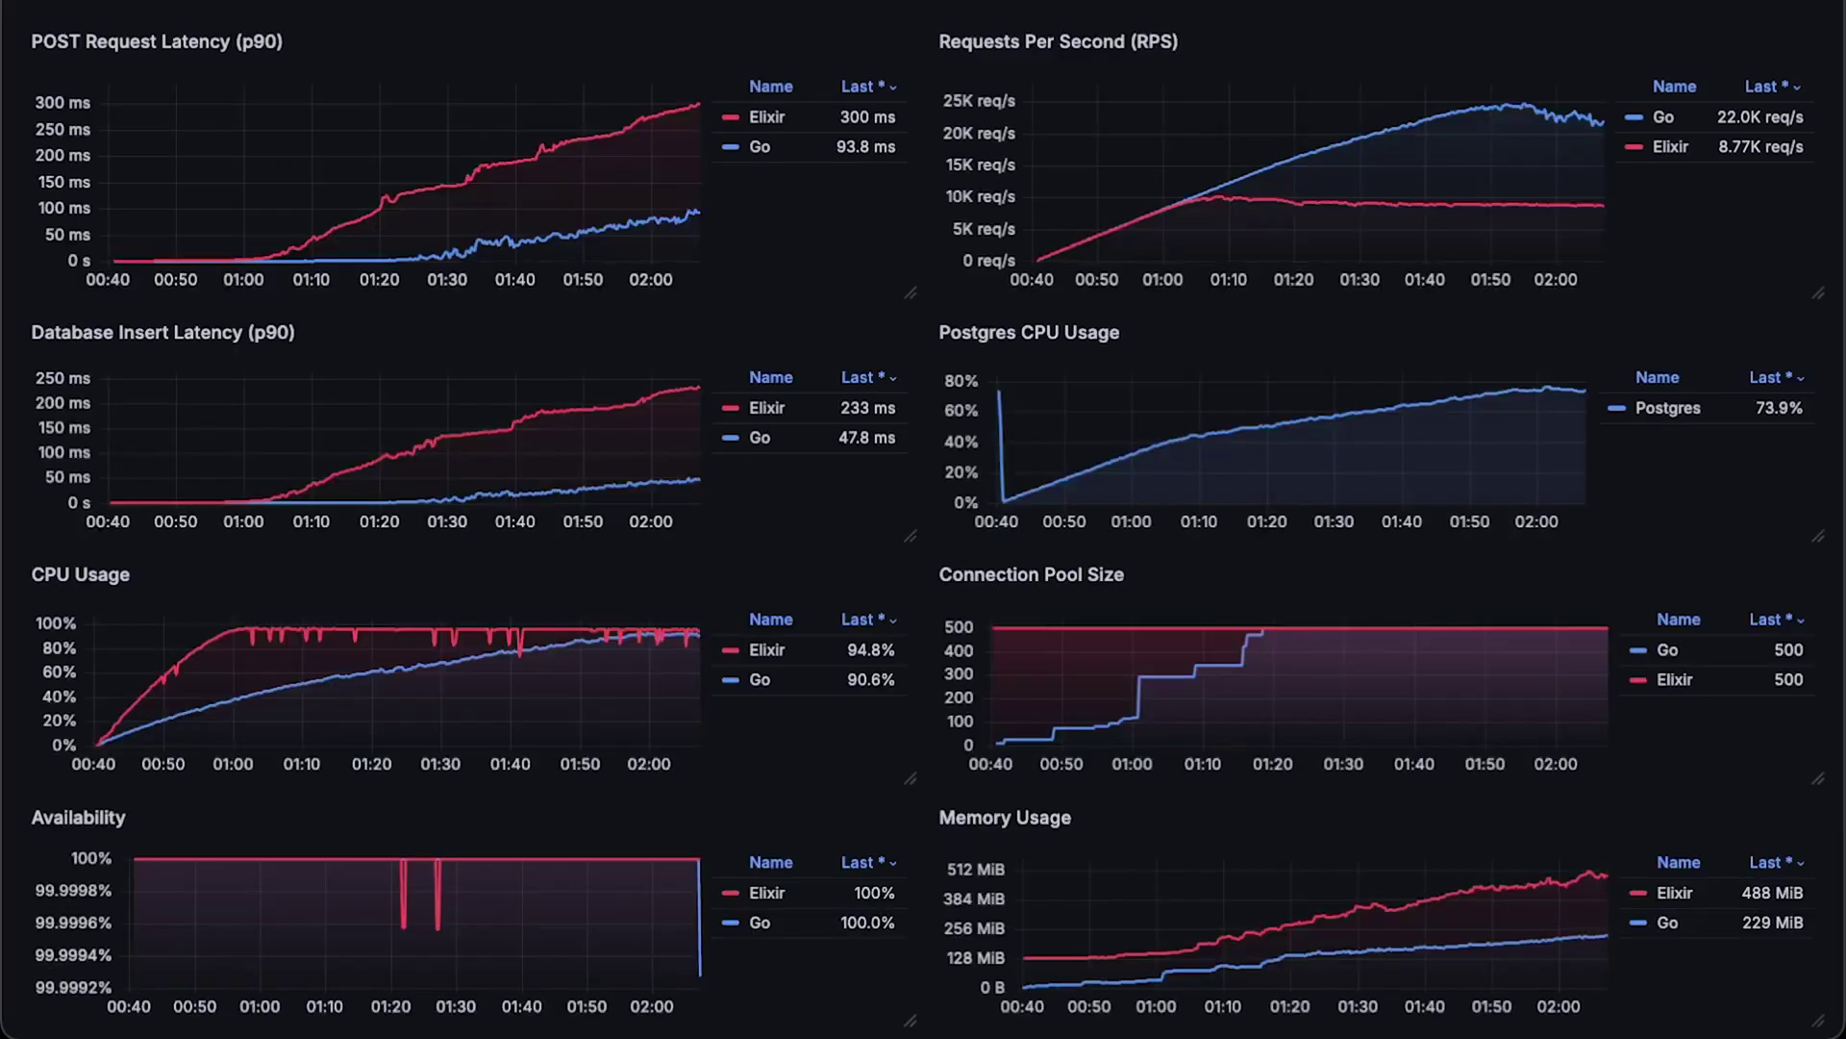
View POST Request Latency on its own and zoom it to the 00:40–01:00 period.
click(897, 44)
click(787, 113)
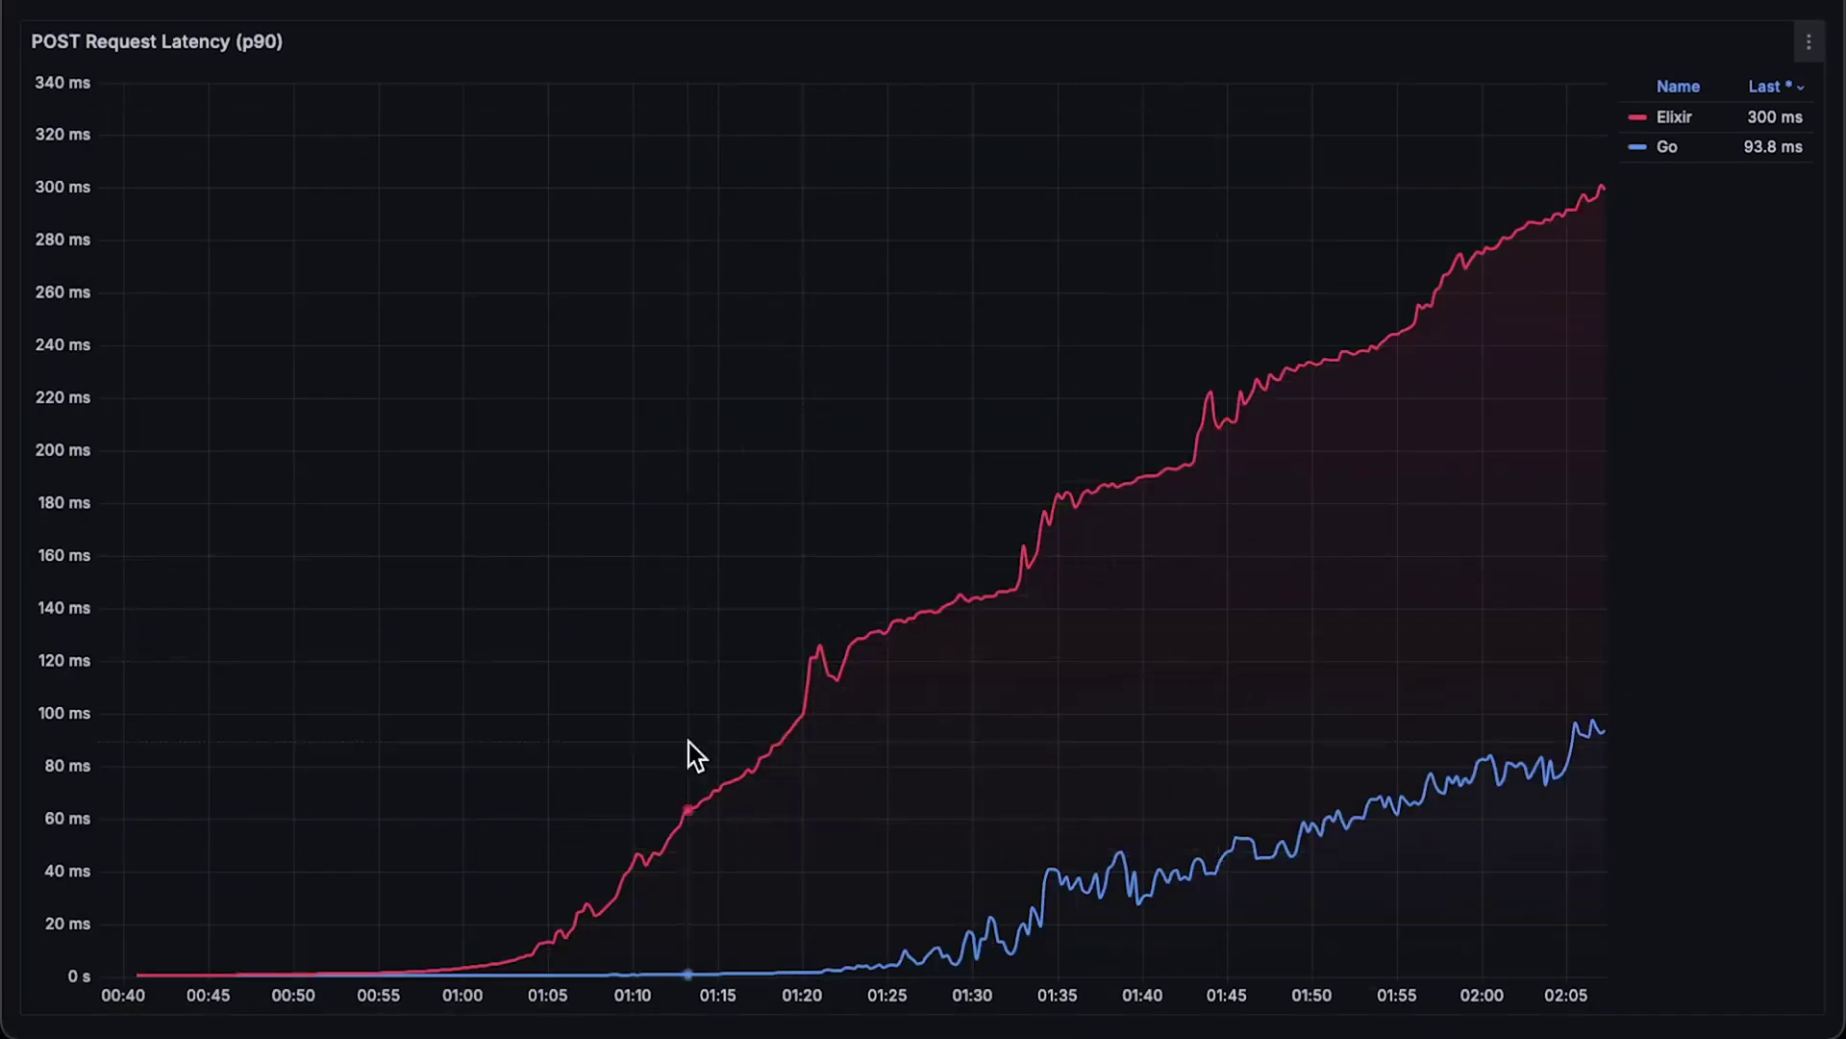
drag(468, 838, 136, 874)
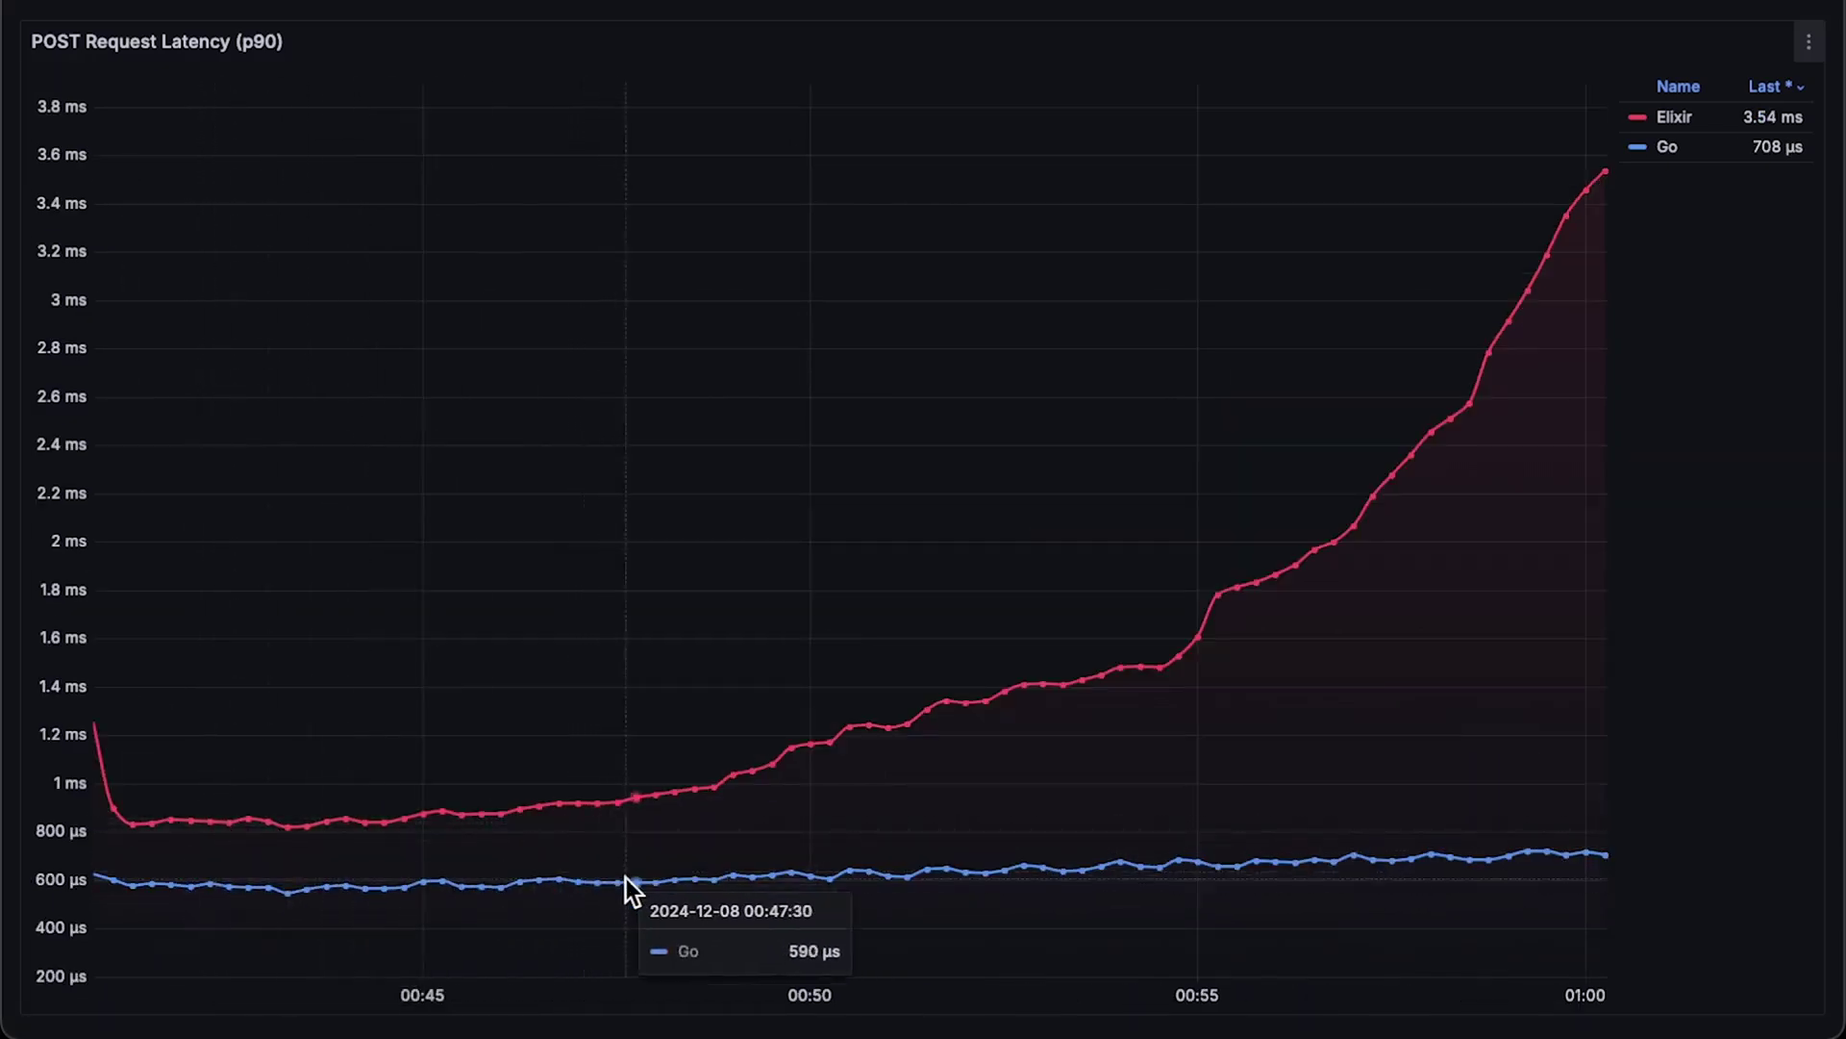
View Database Insert Latency on its own, zoomed to the early part of the test.
key(Escape)
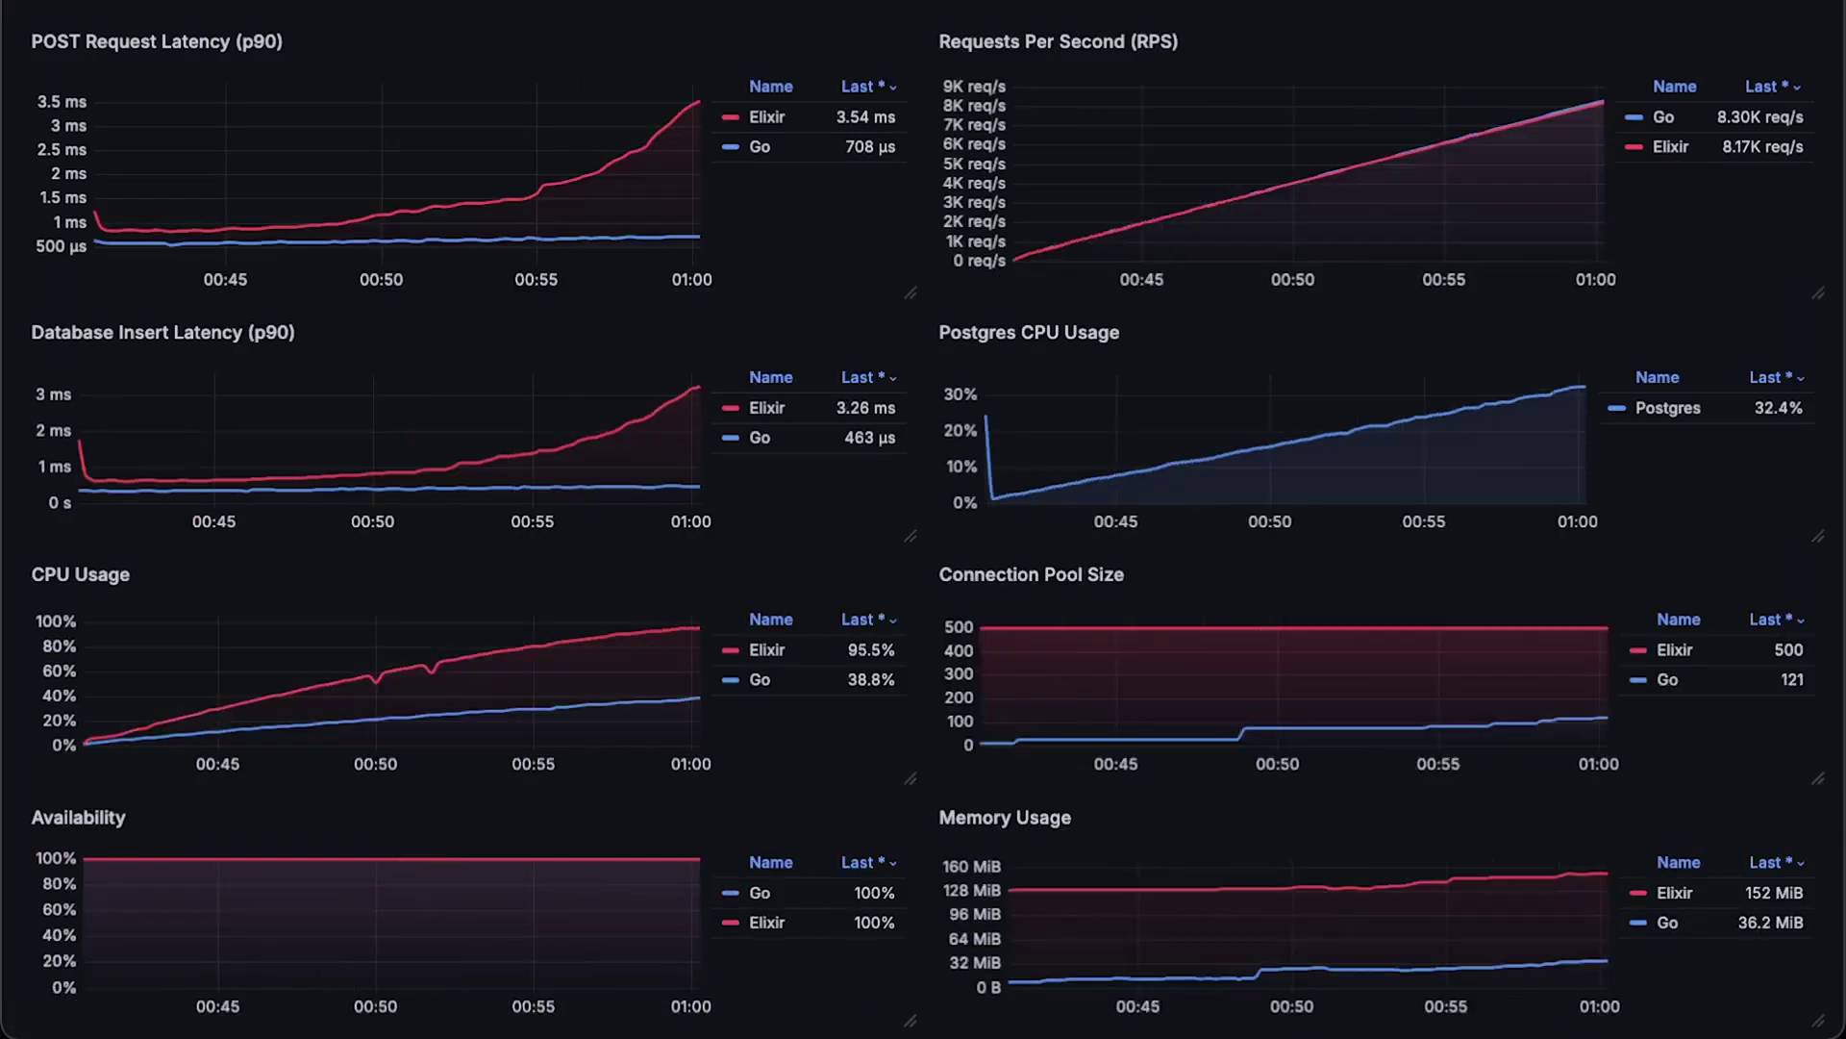
click(903, 344)
click(764, 386)
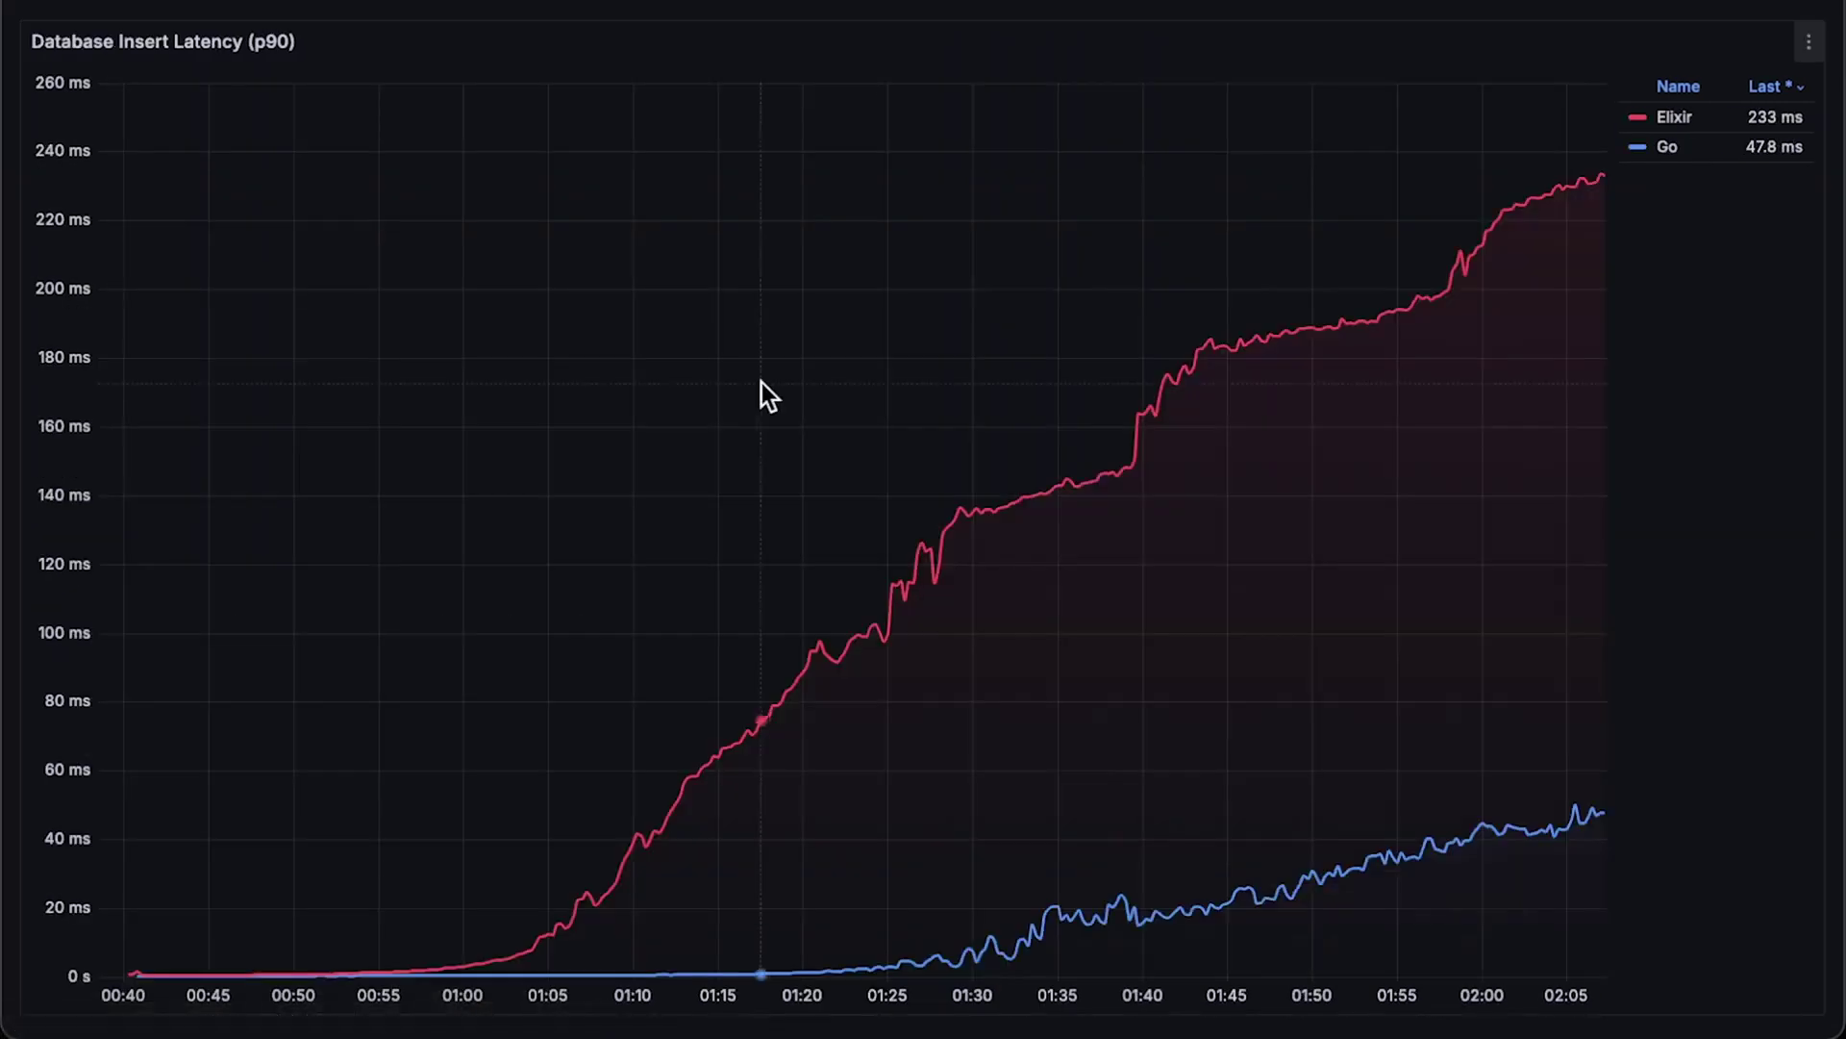
drag(481, 865, 141, 879)
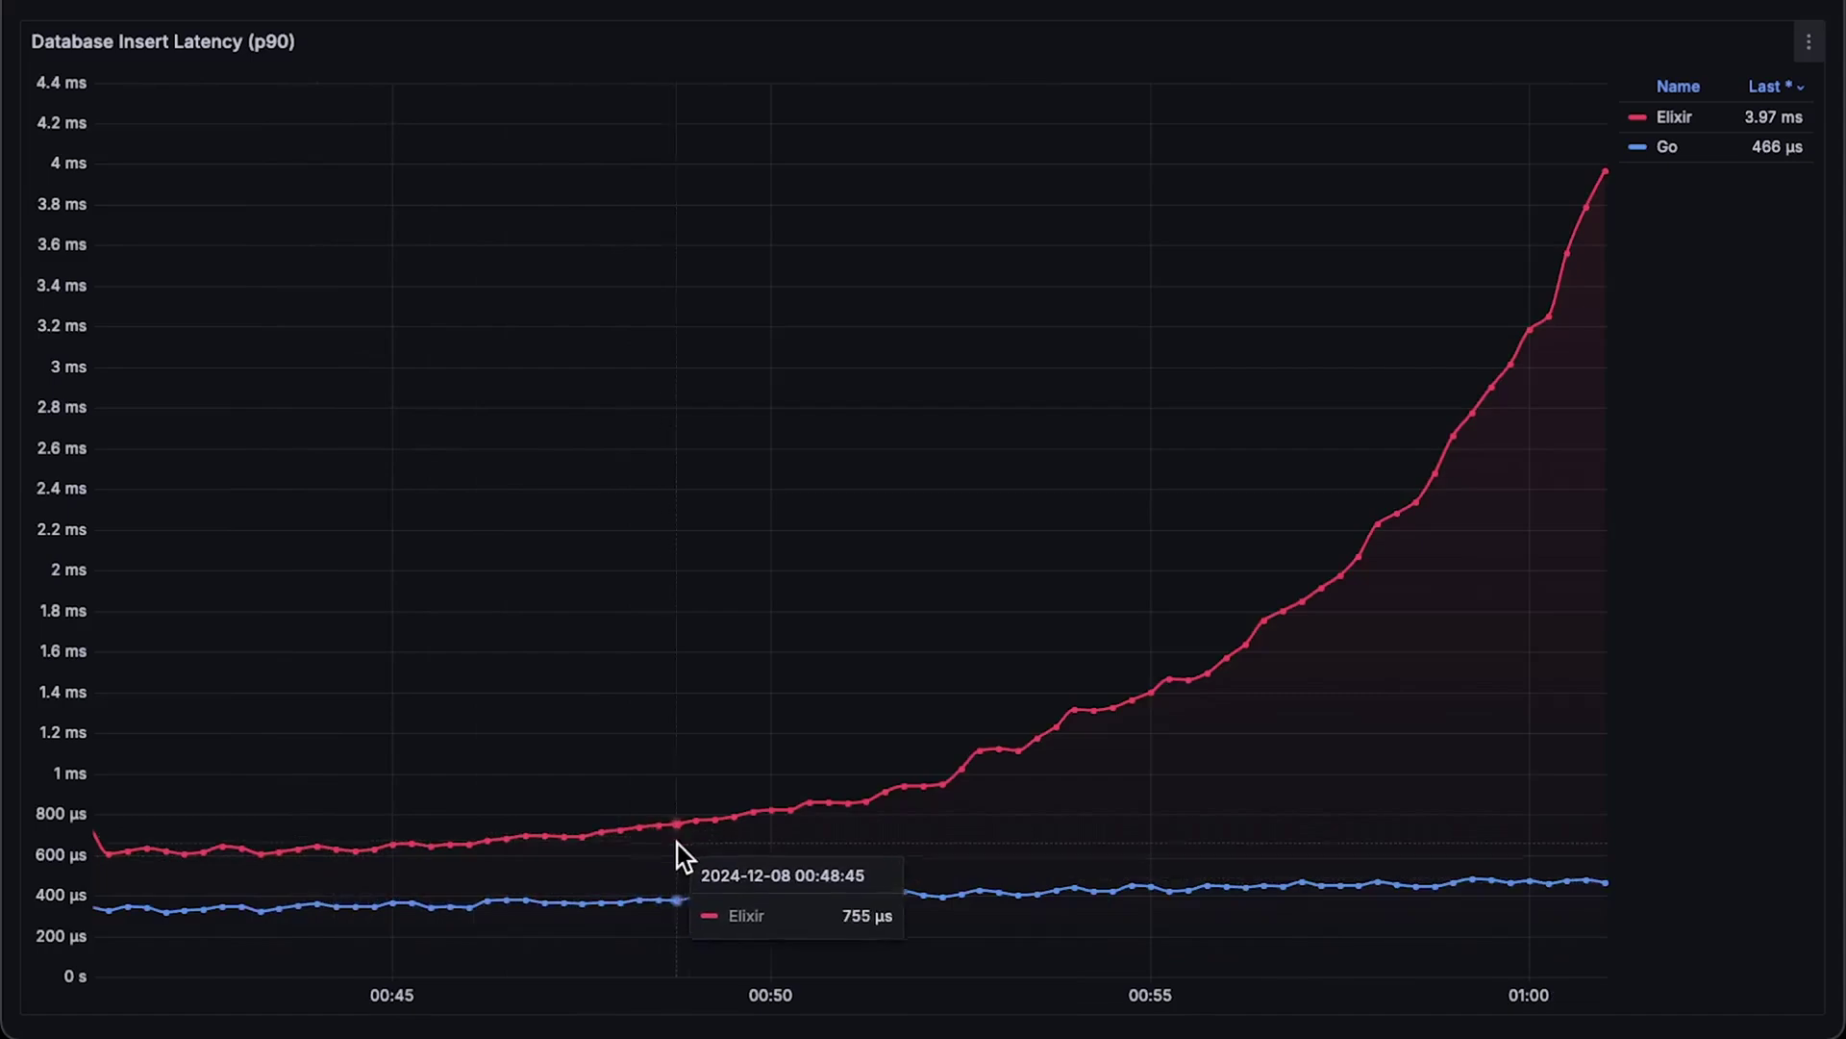
View the CPU Usage and Availability panels on their own in turn.
key(Escape)
click(900, 574)
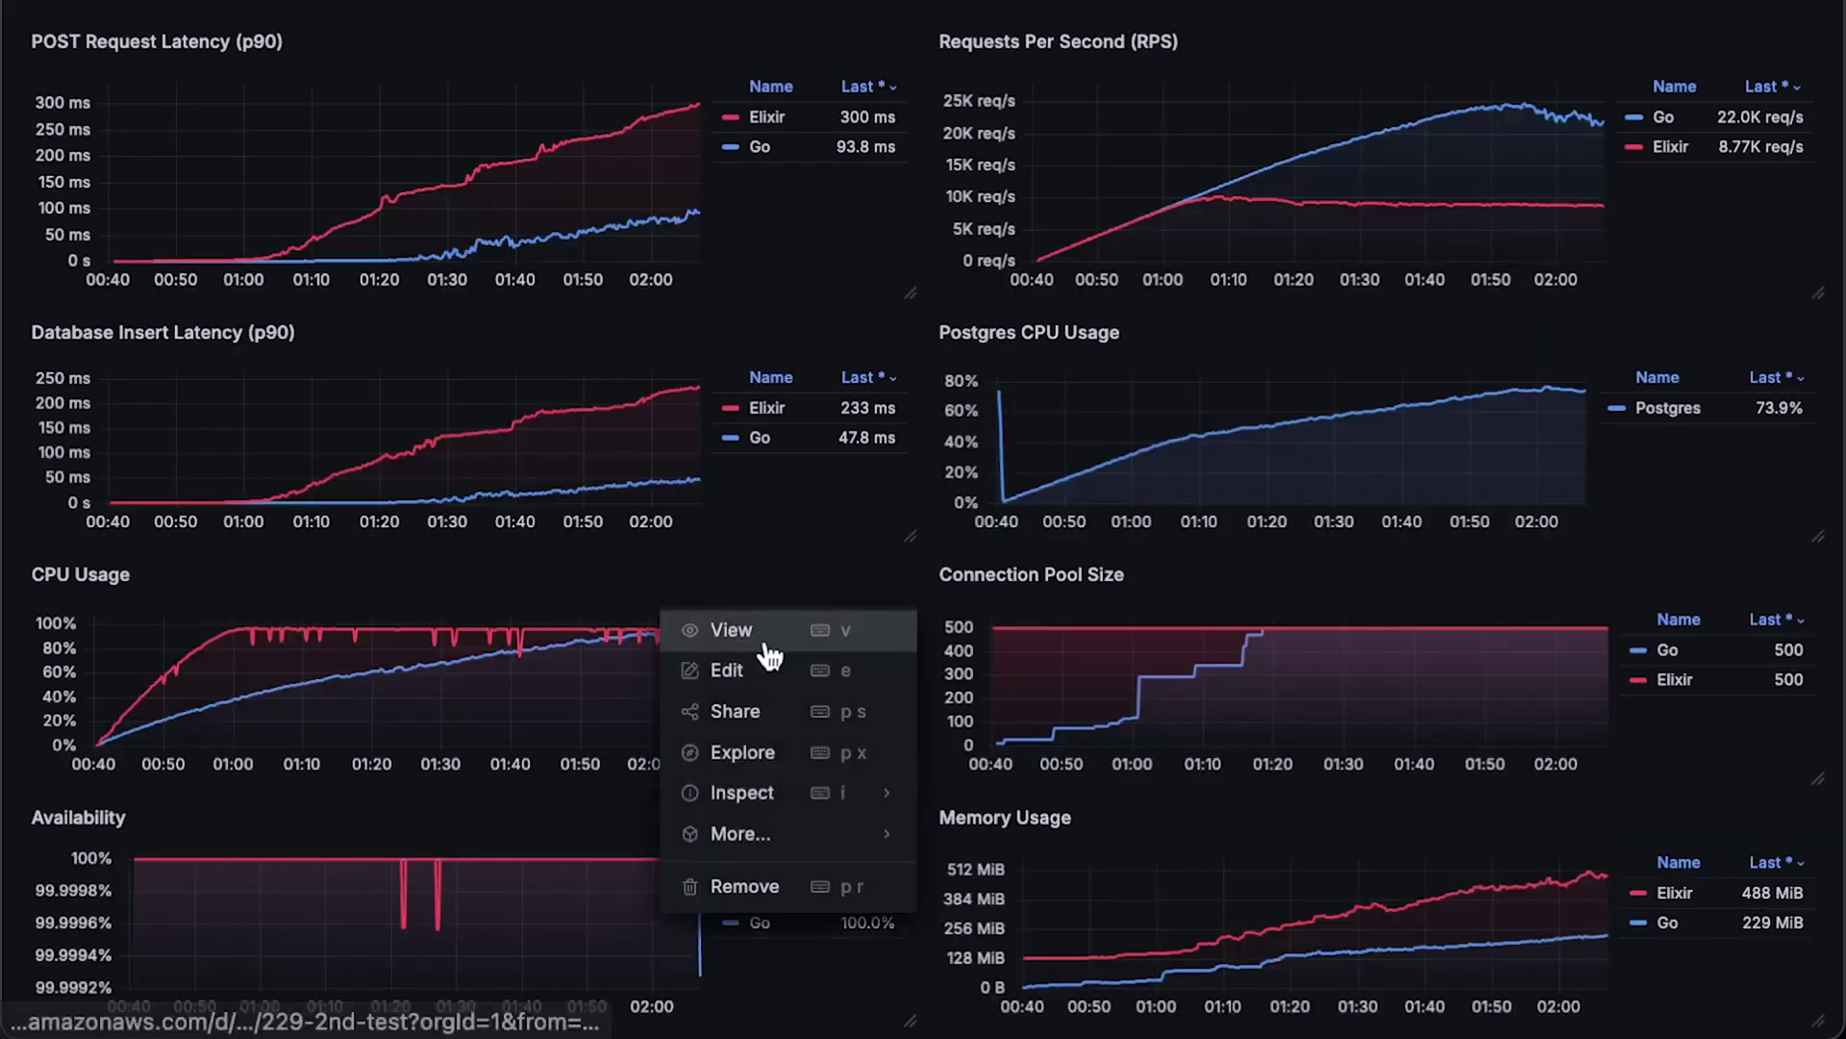
click(769, 657)
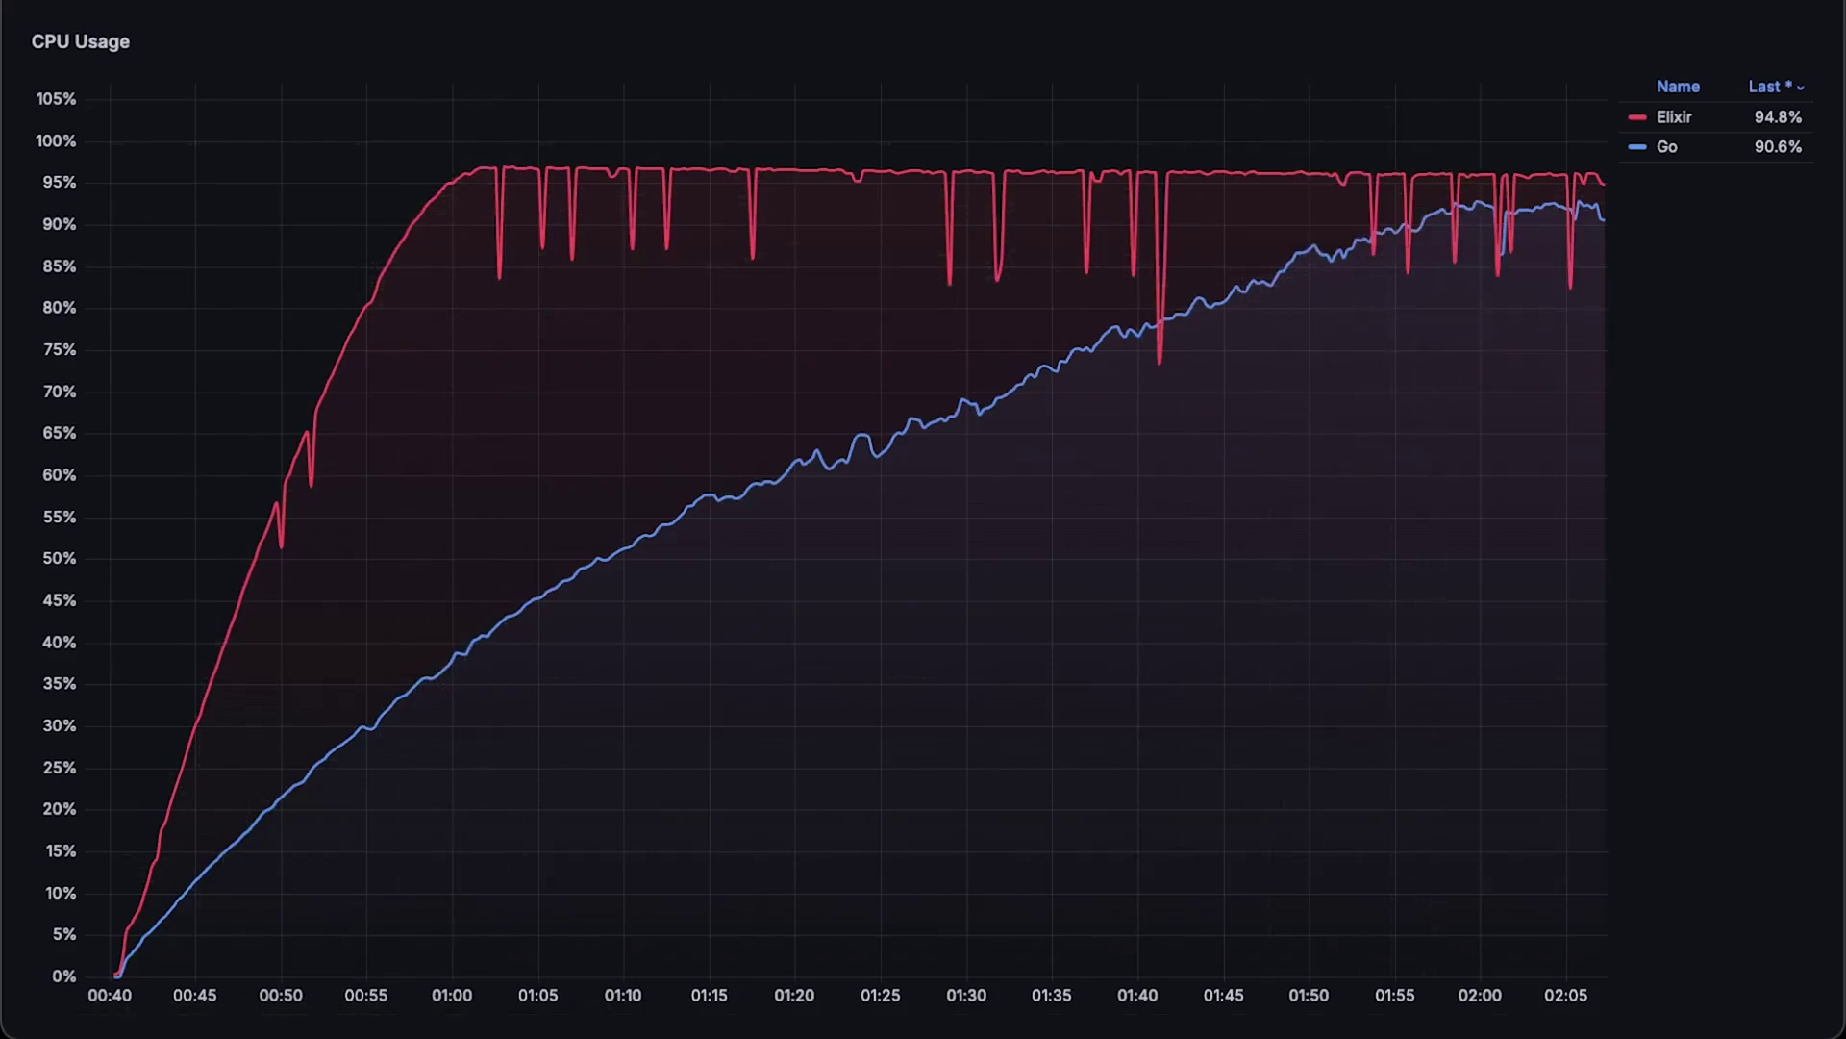
key(Escape)
click(897, 819)
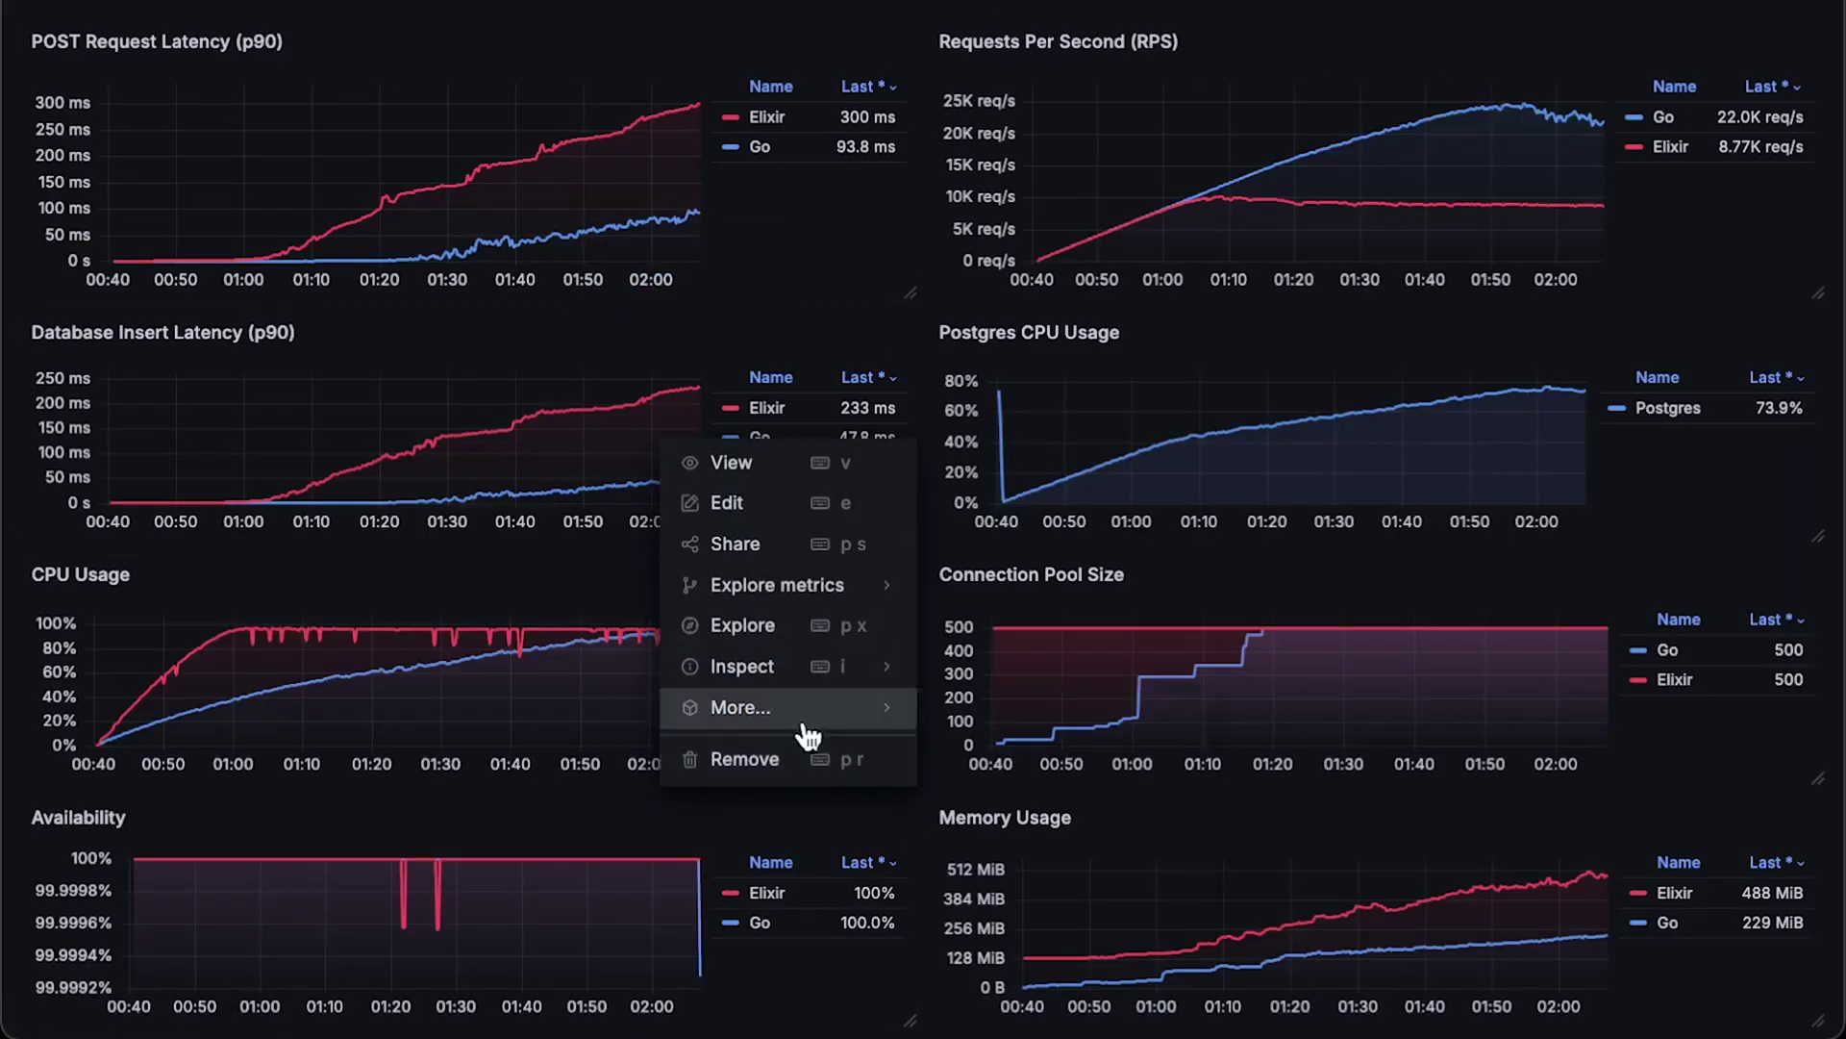
click(732, 464)
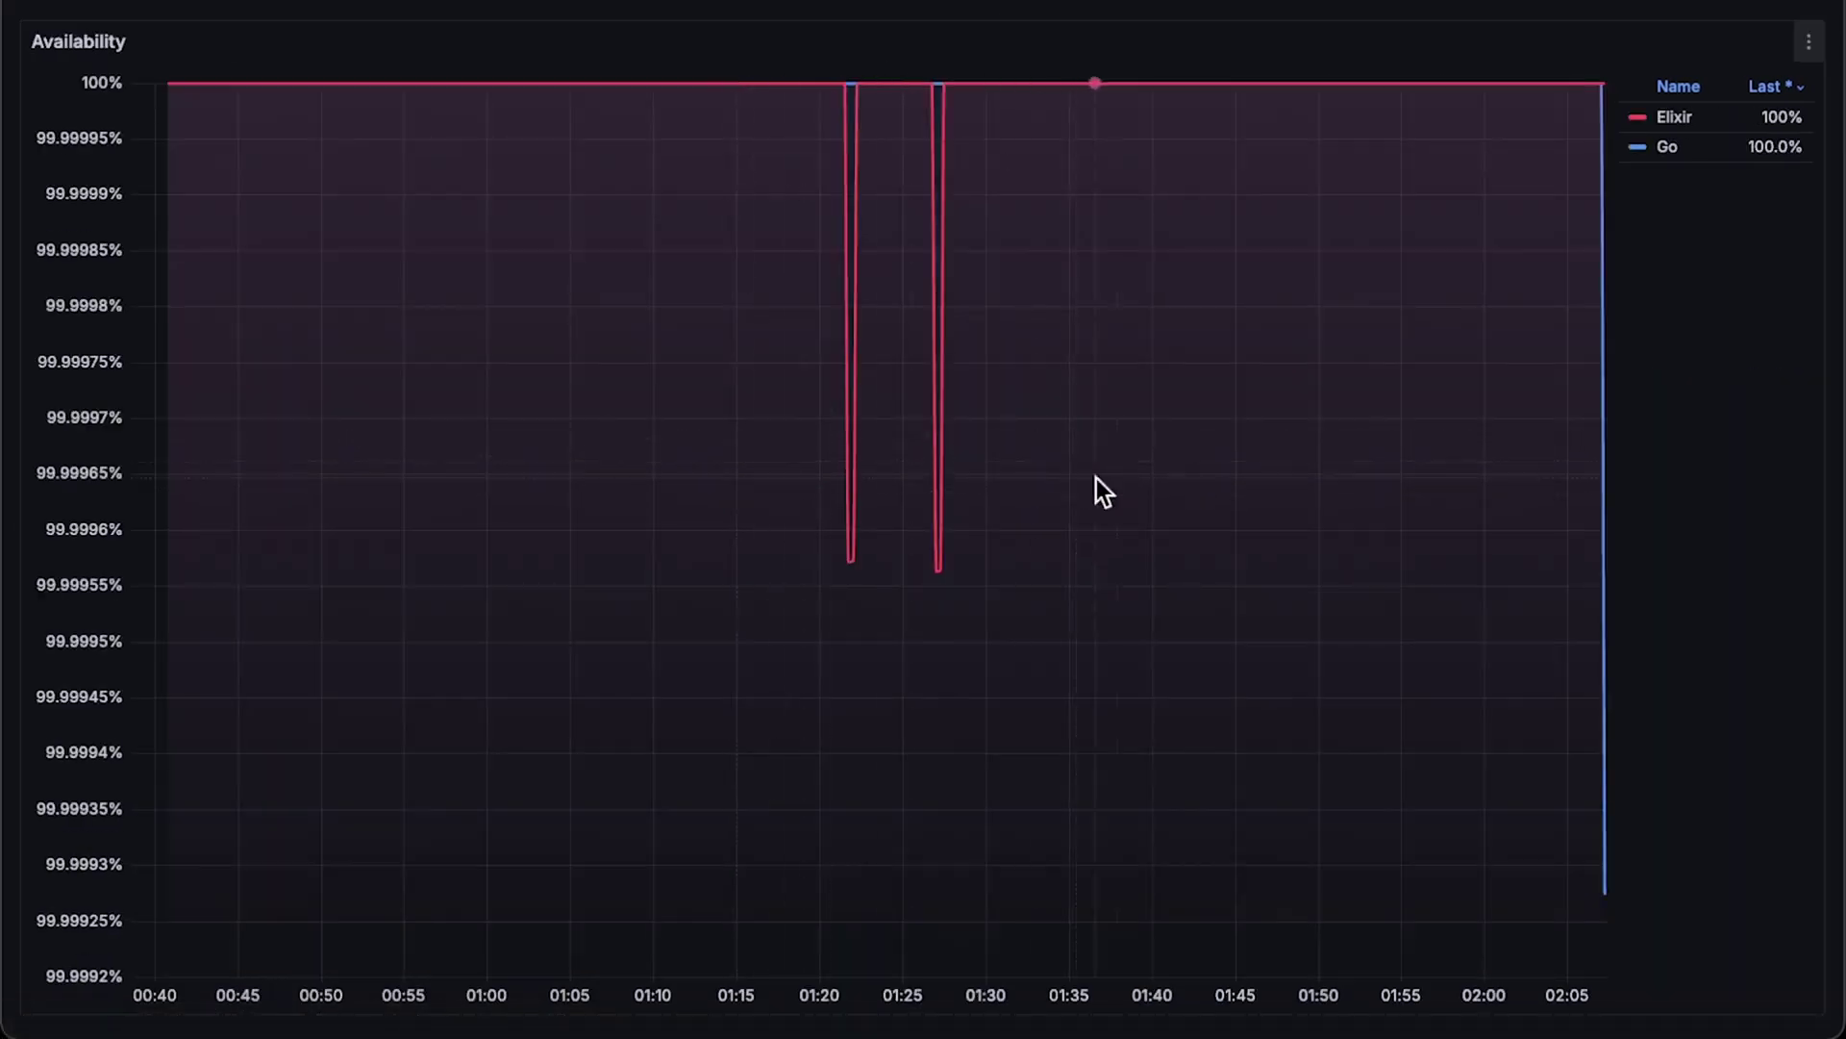
mouse_move(1353, 117)
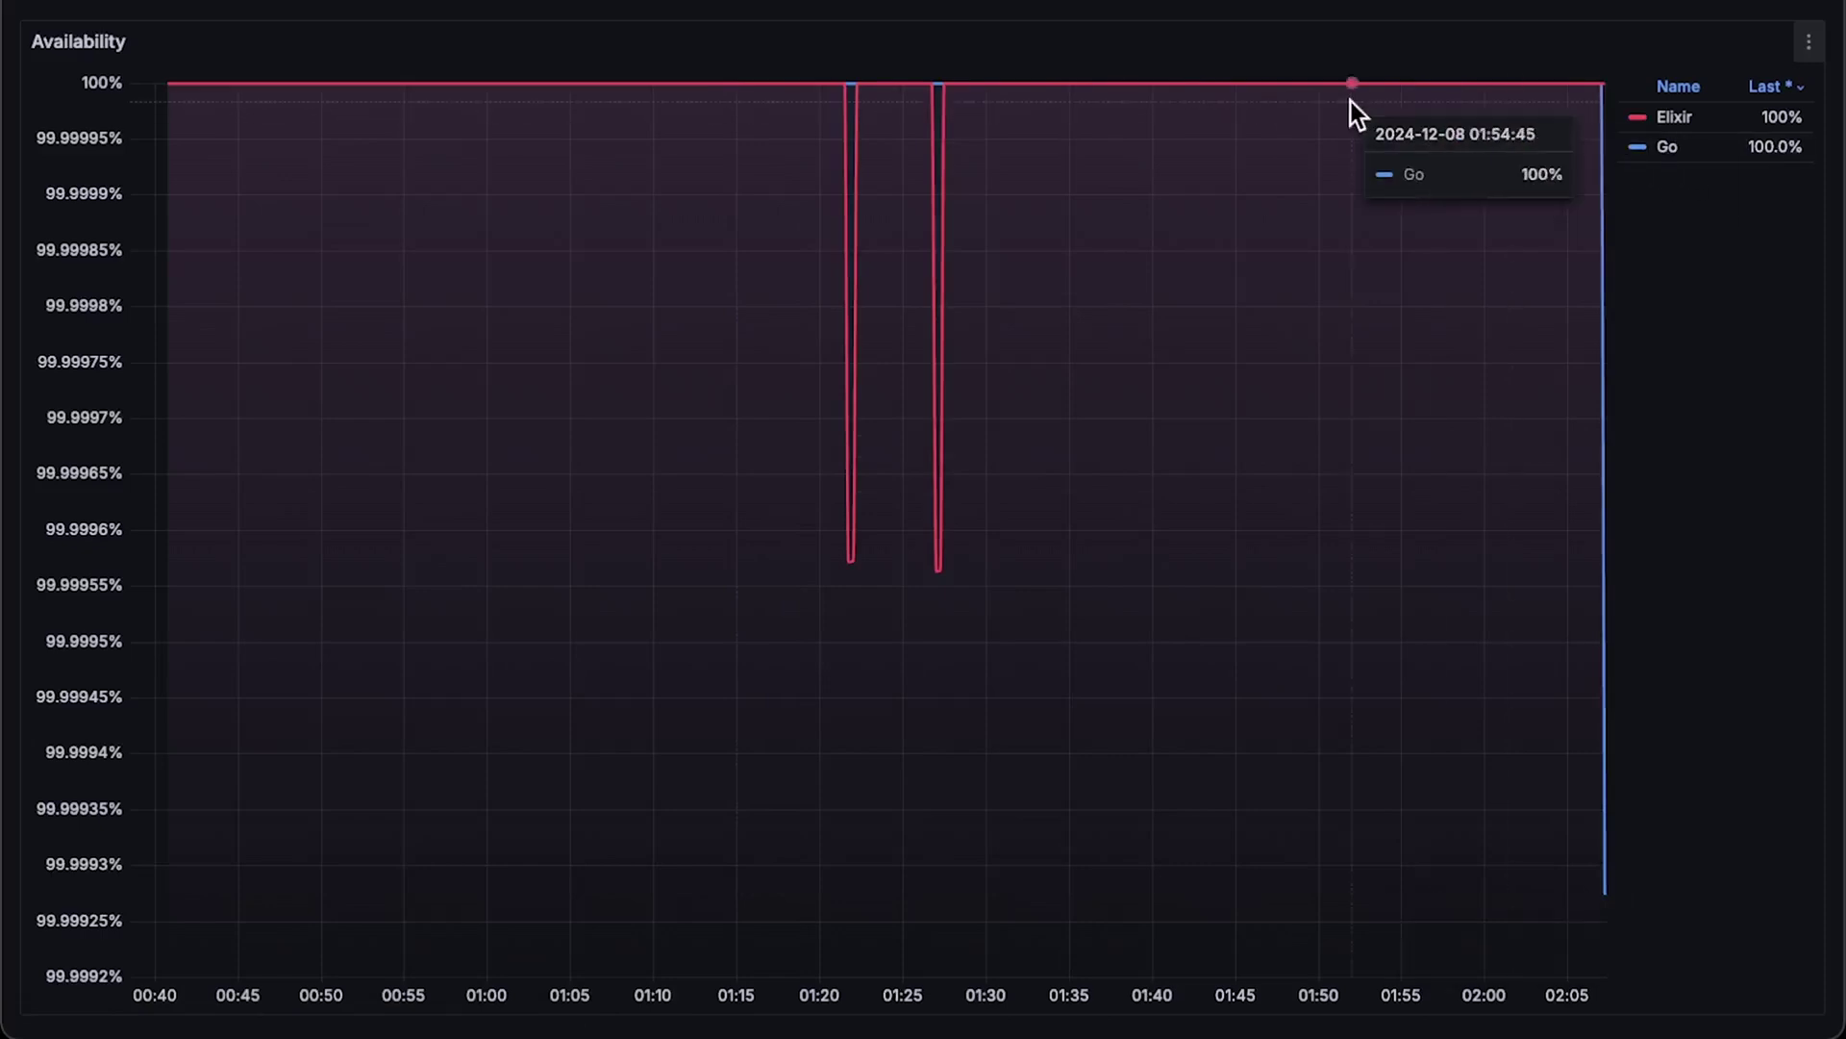
View the Postgres CPU Usage panel on its own and return to the dashboard.
key(Escape)
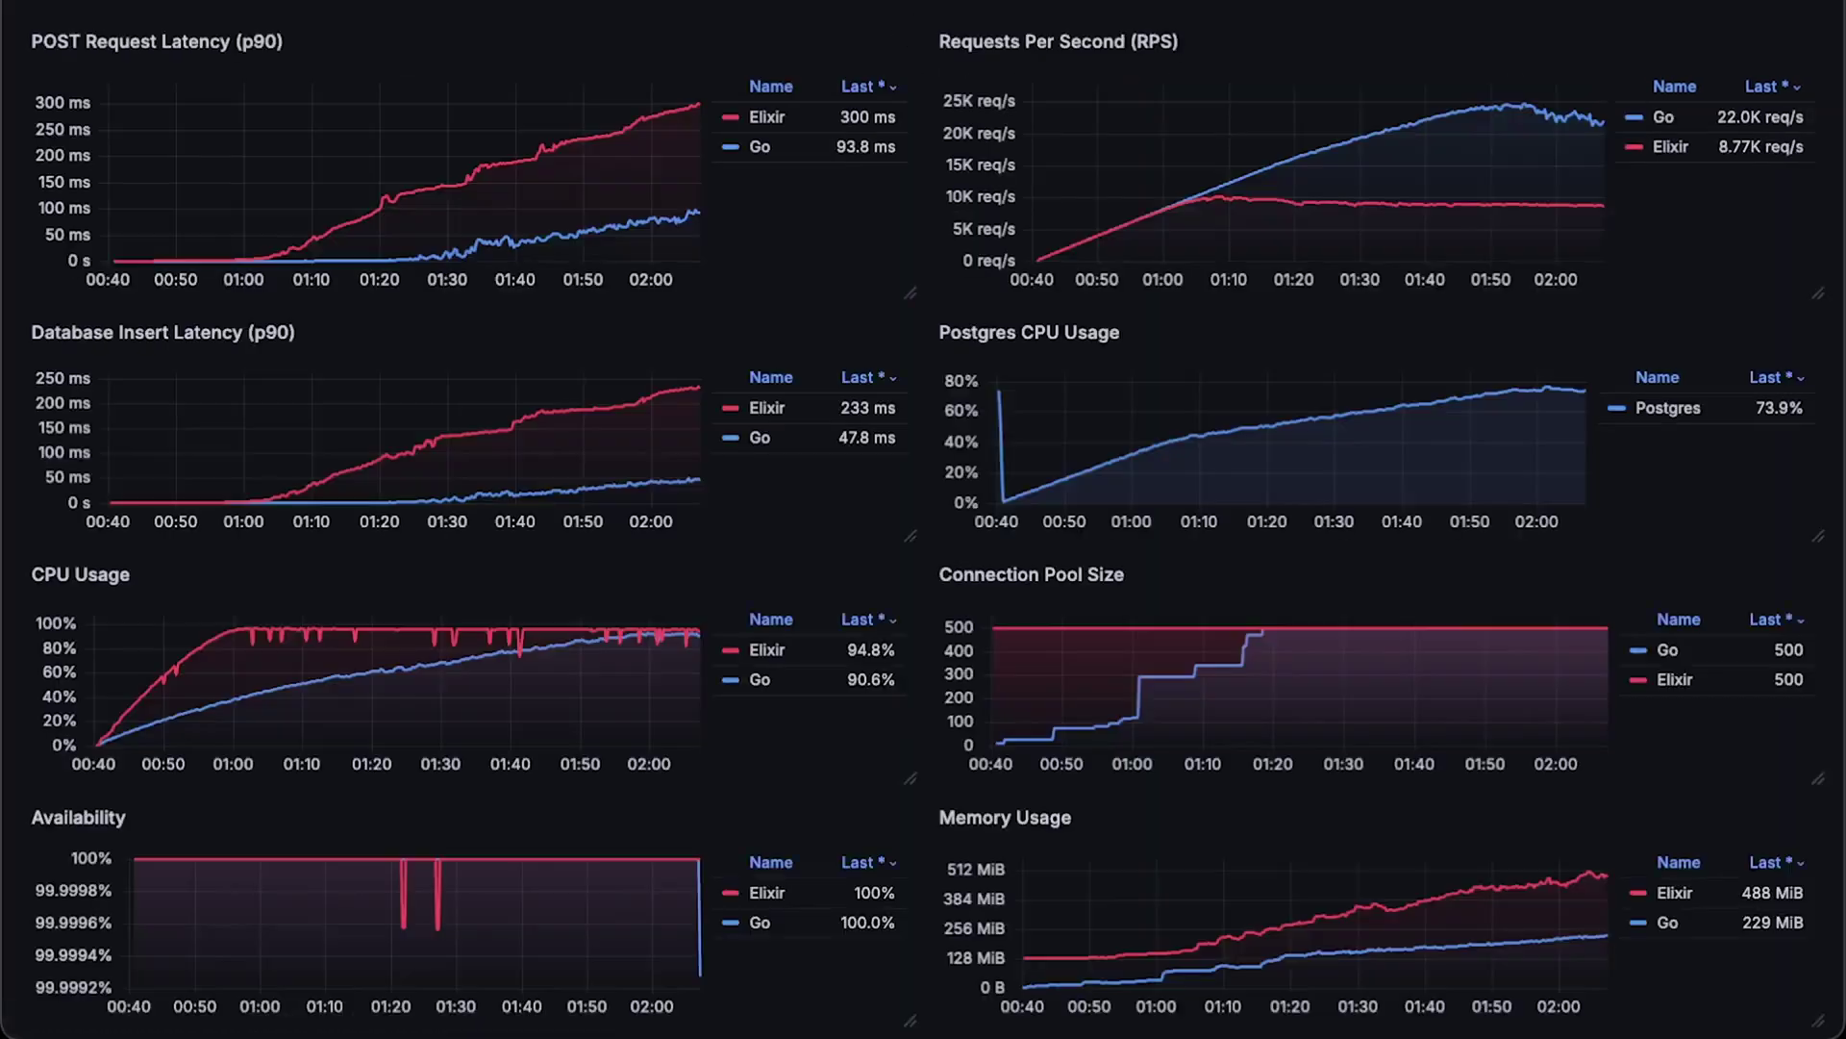
click(1803, 334)
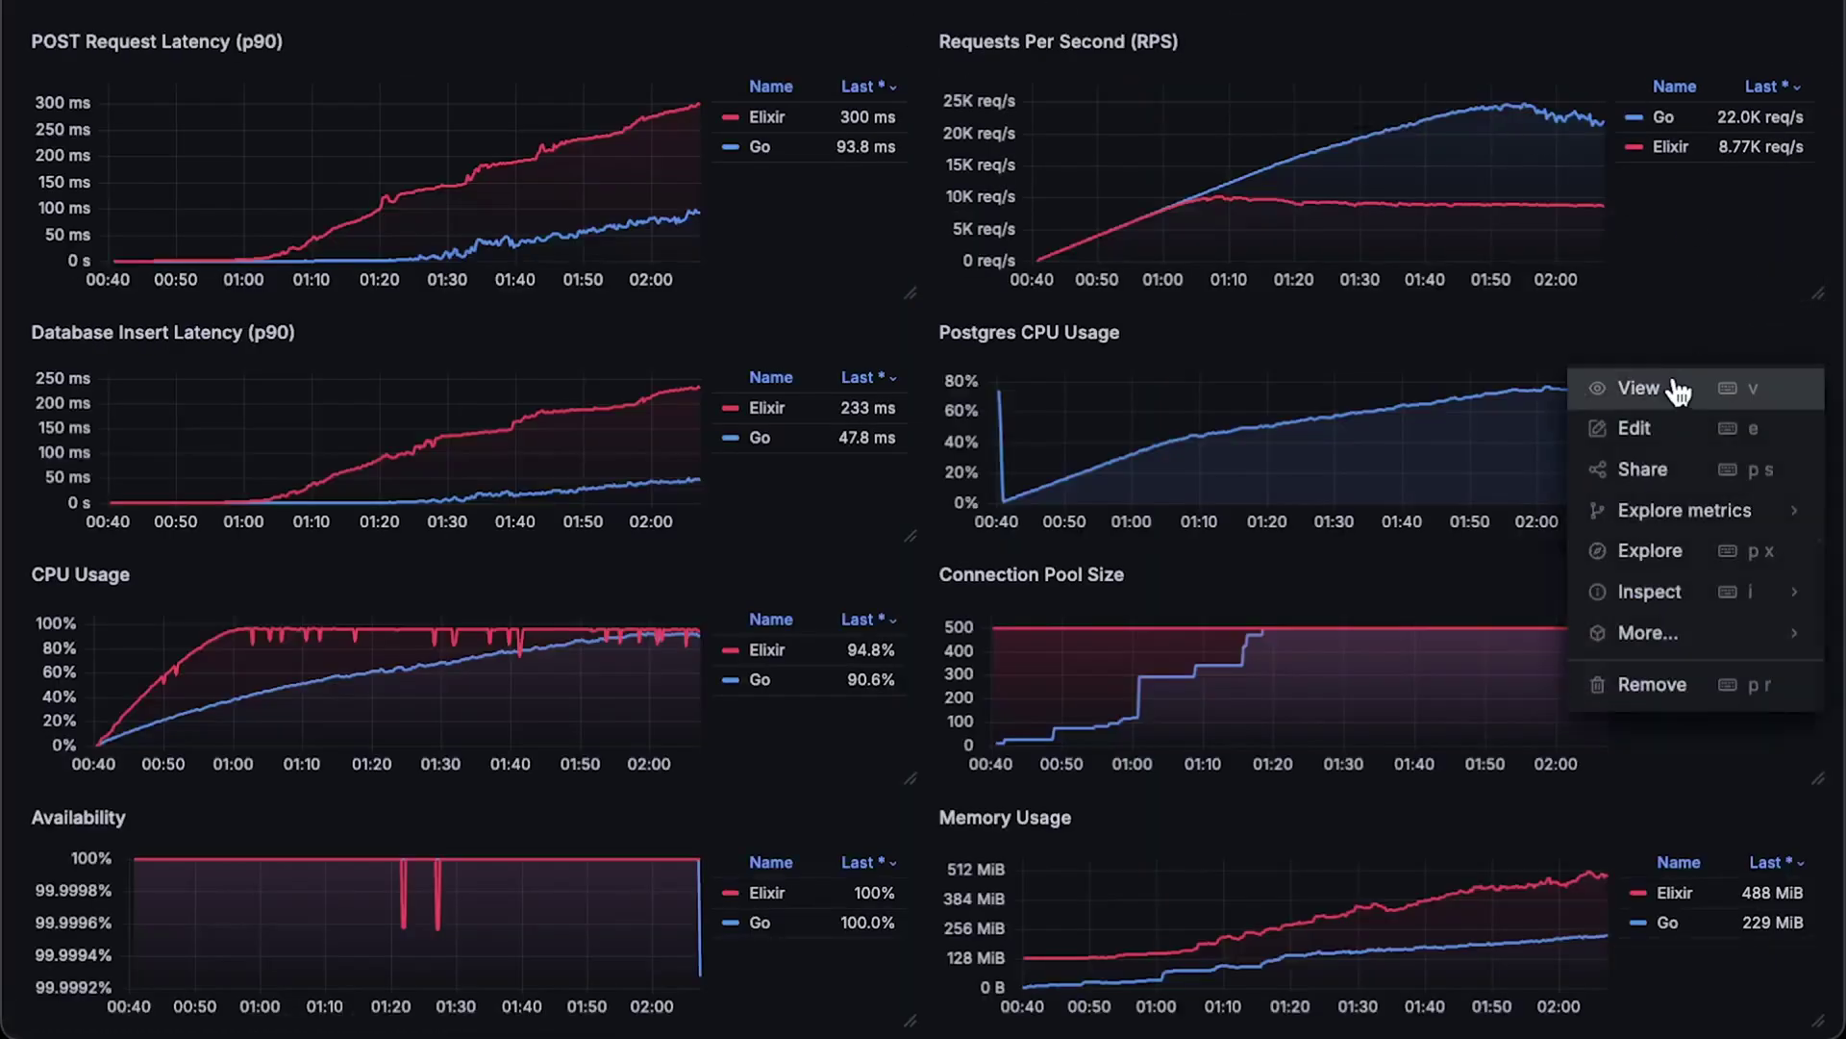
click(1639, 387)
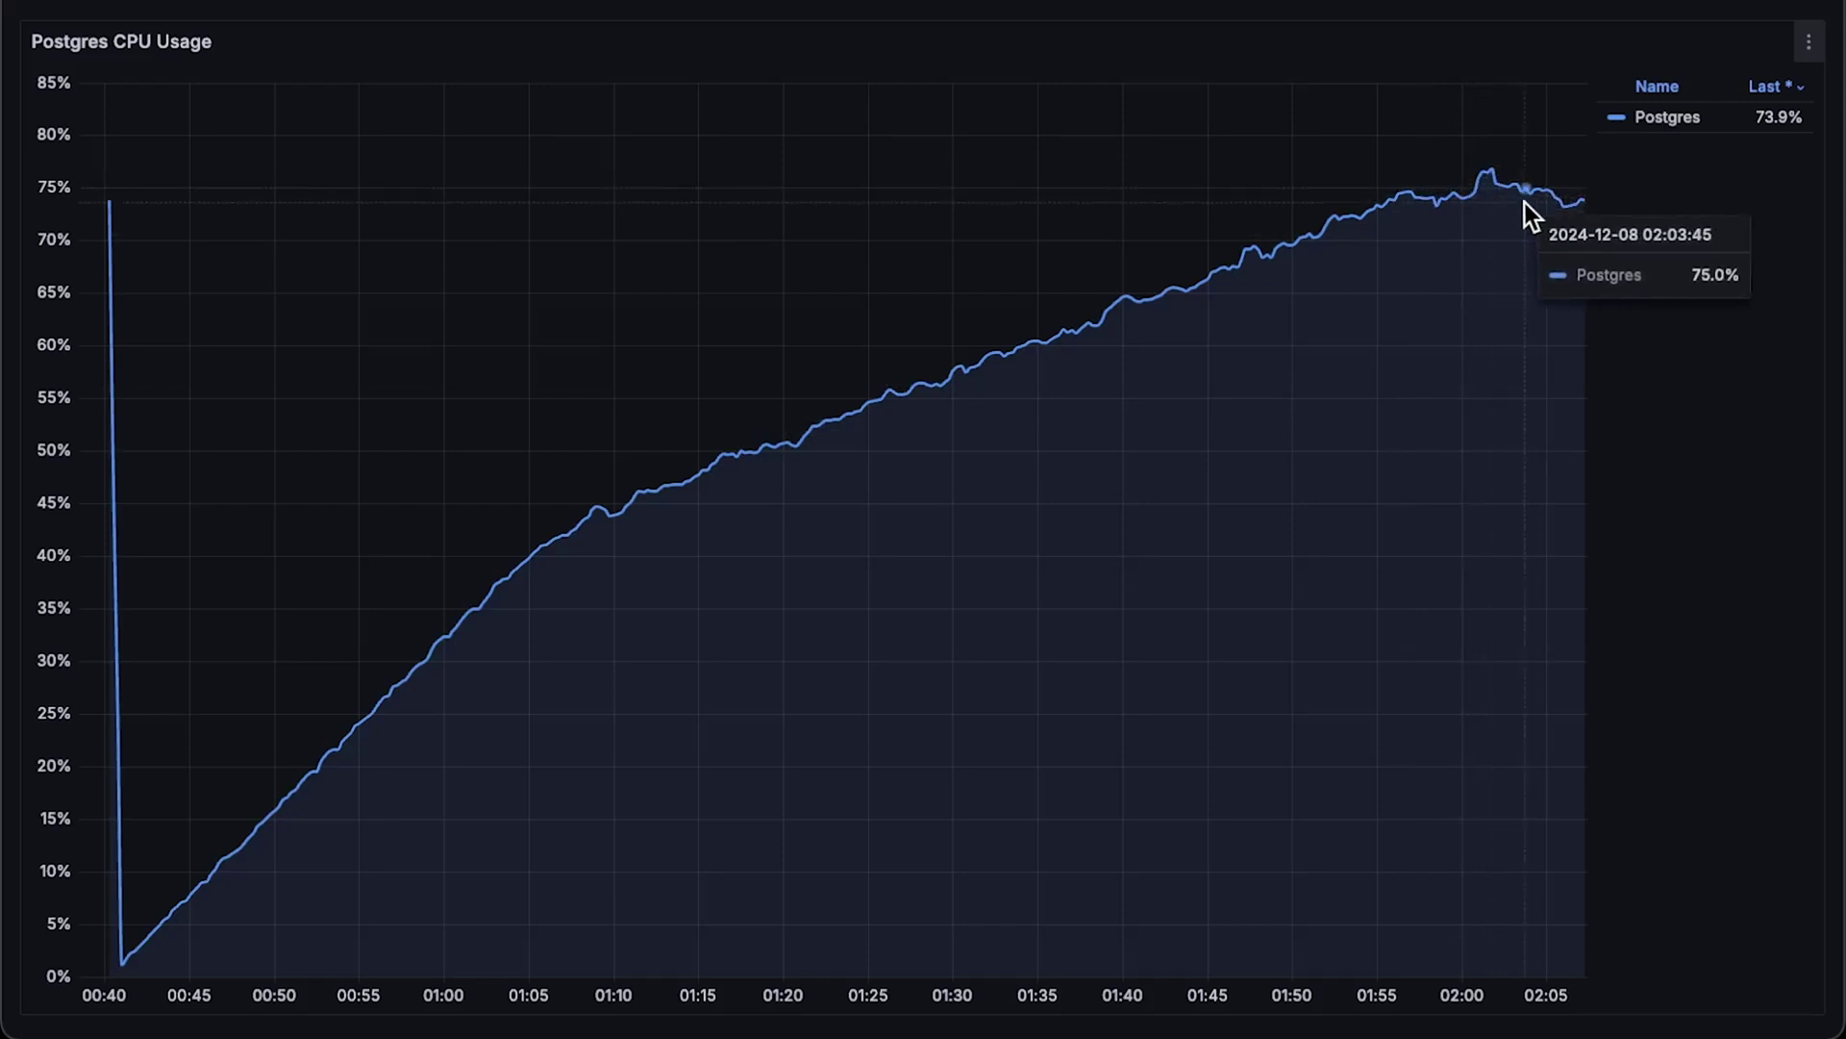
key(Escape)
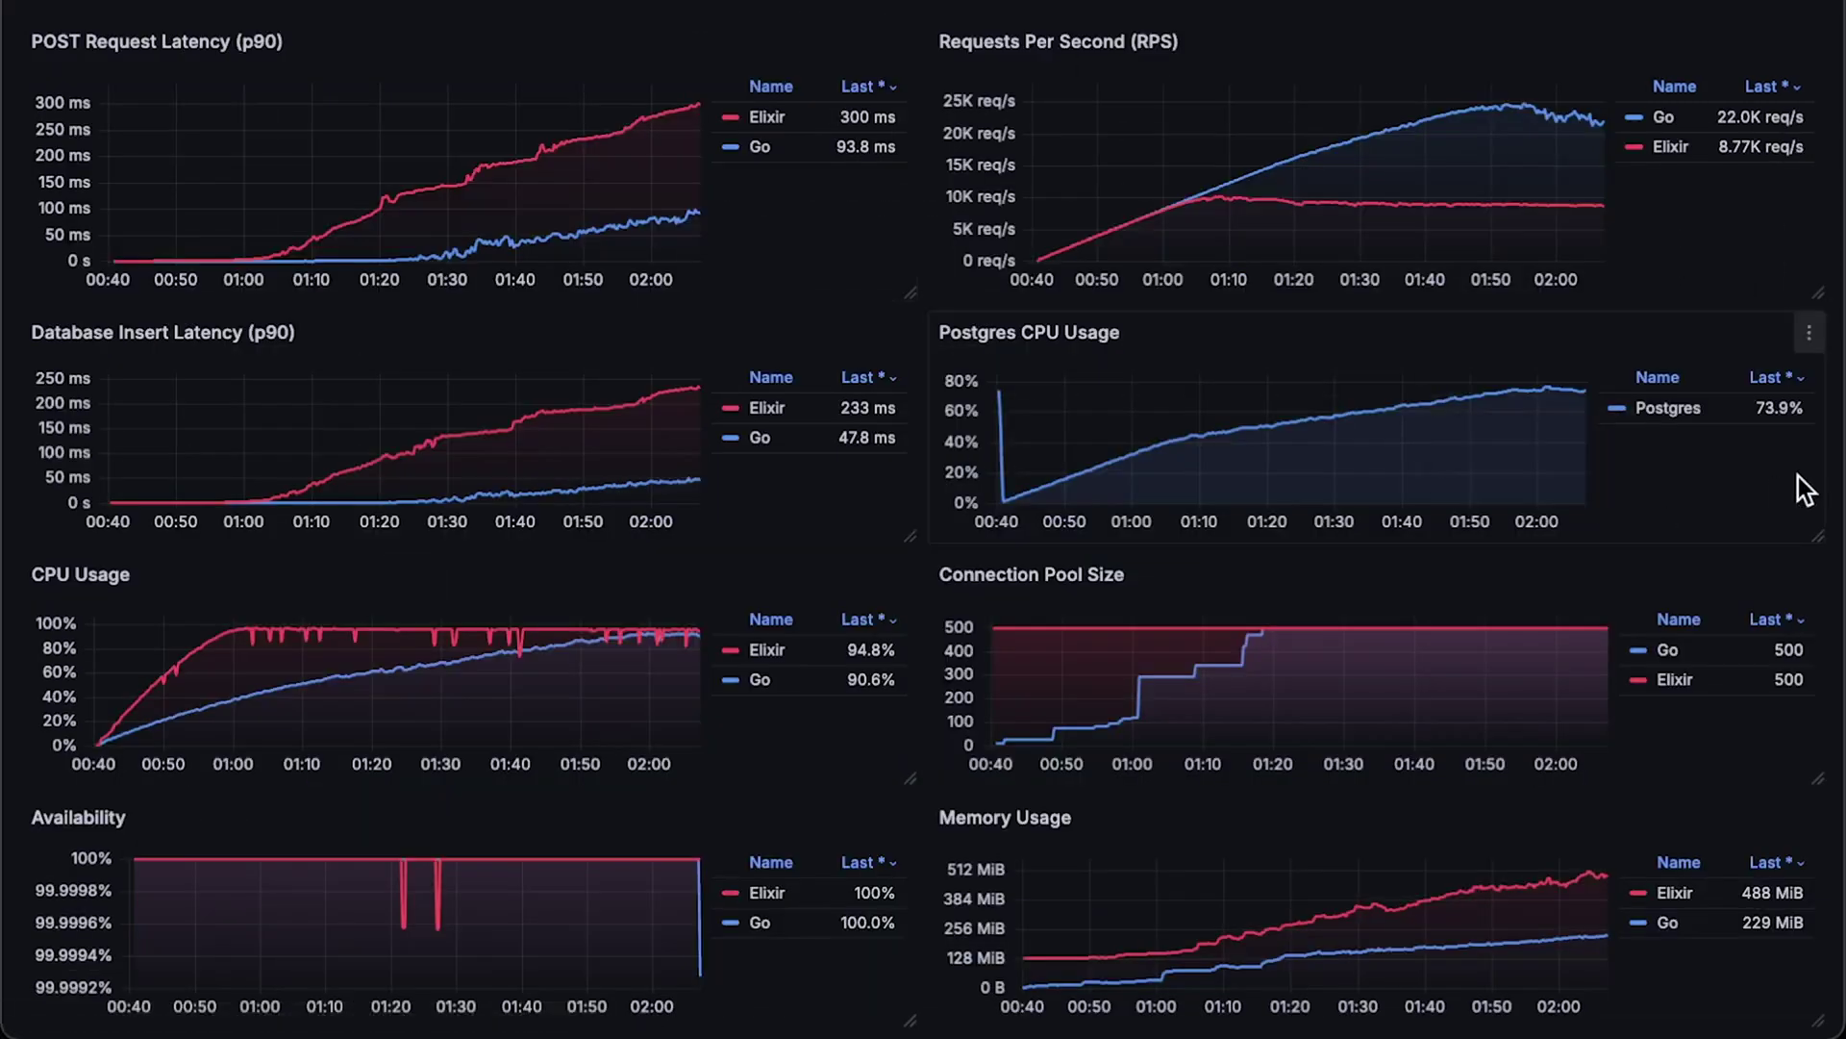
View Connection Pool Size on its own, then show Memory Usage alone.
click(1815, 577)
click(1639, 630)
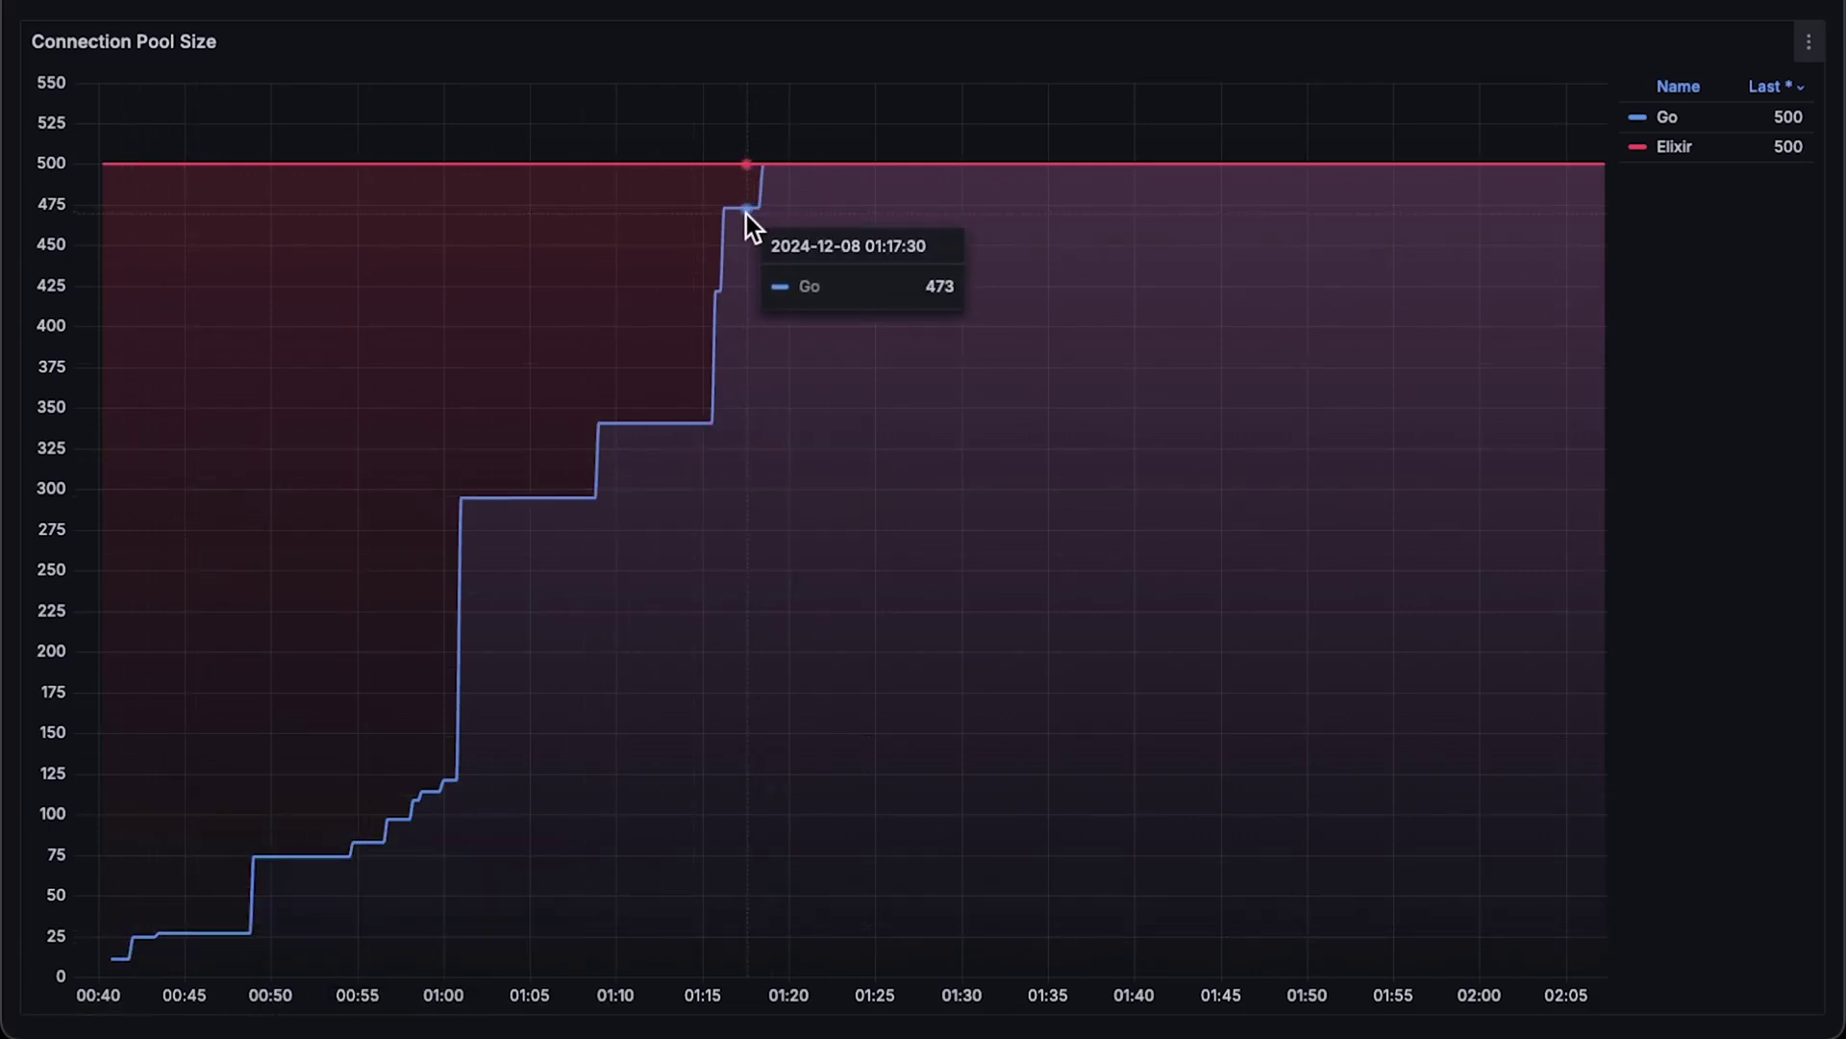
key(Escape)
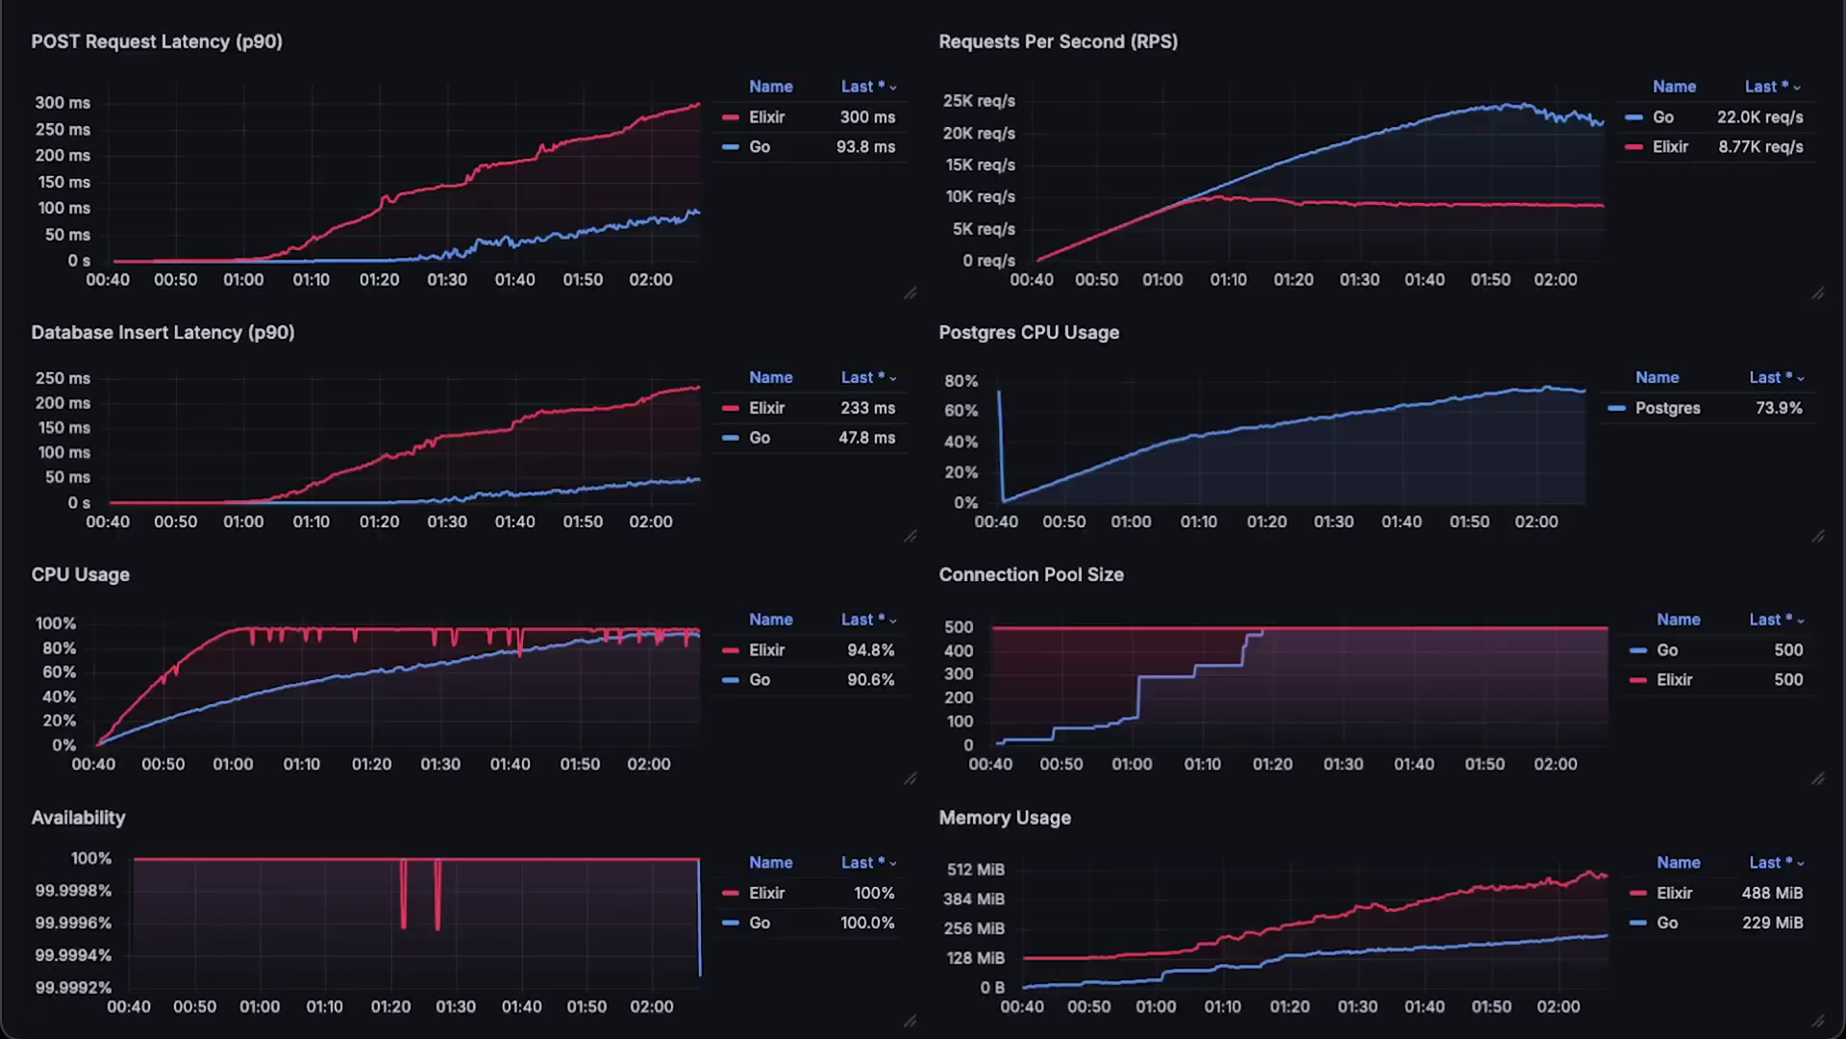
click(1810, 819)
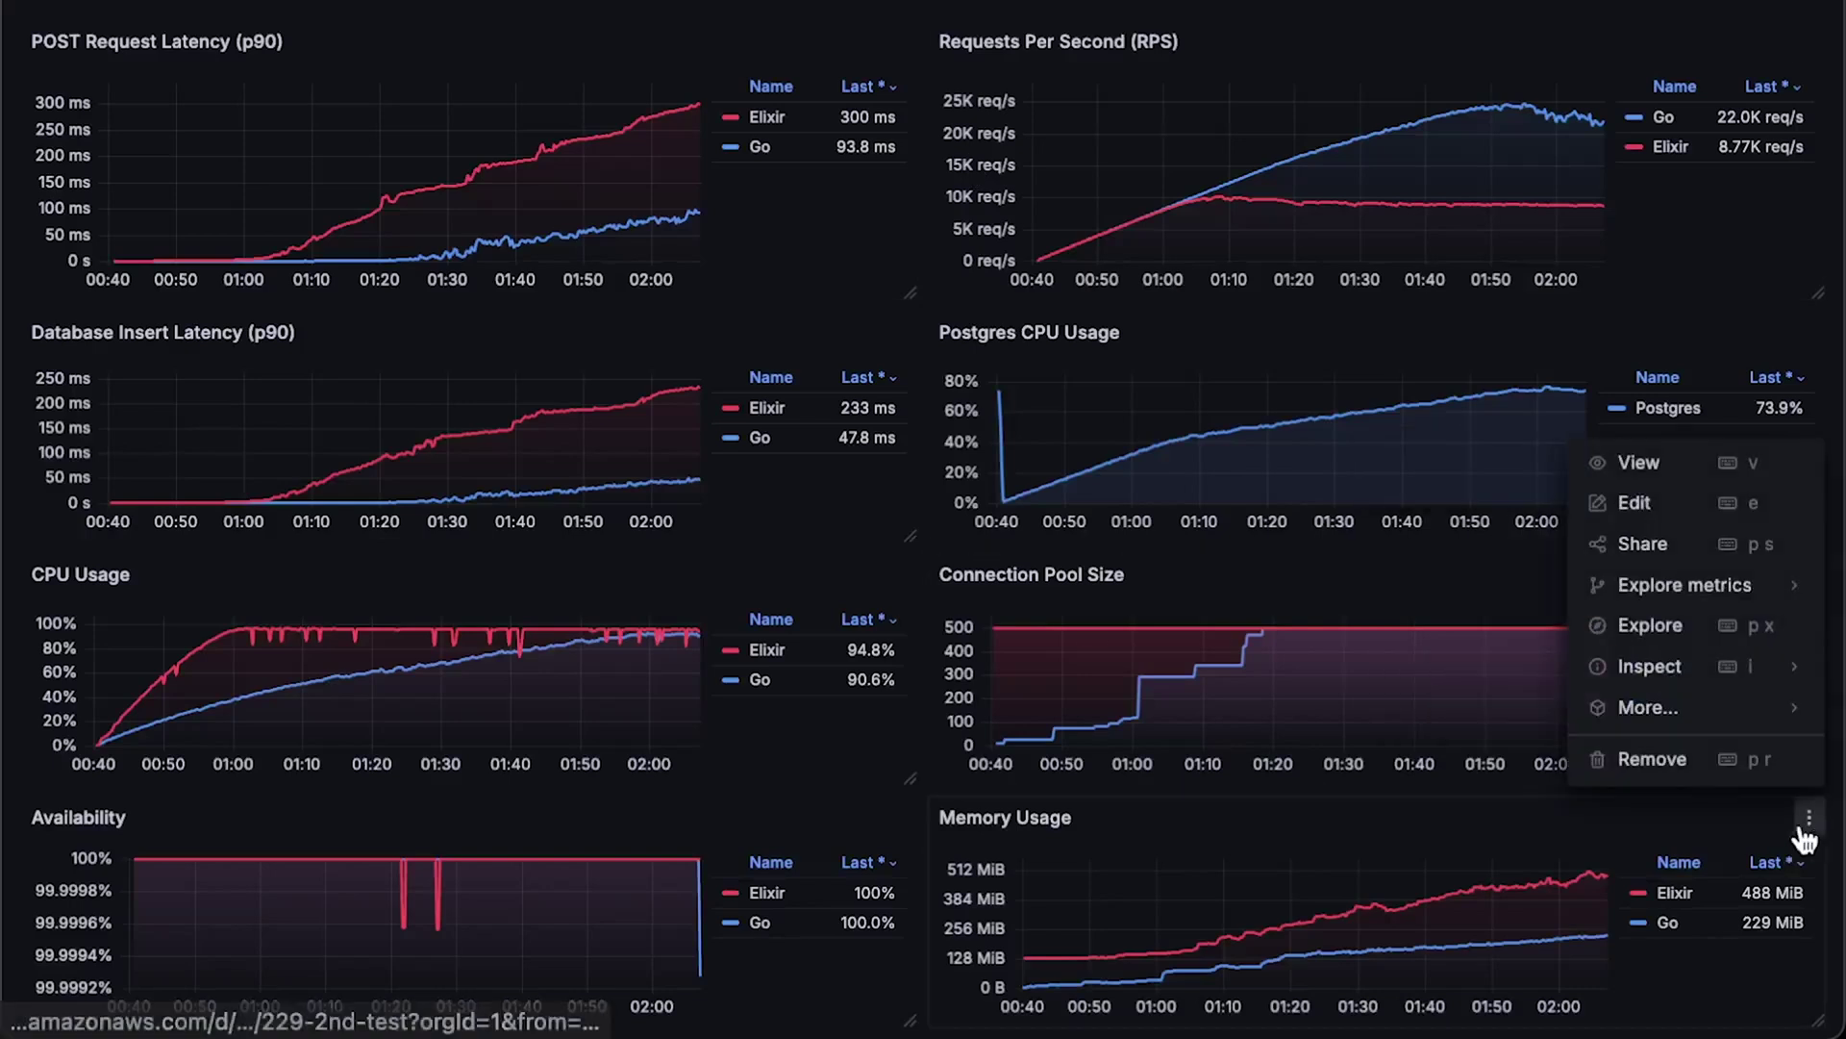
click(1670, 473)
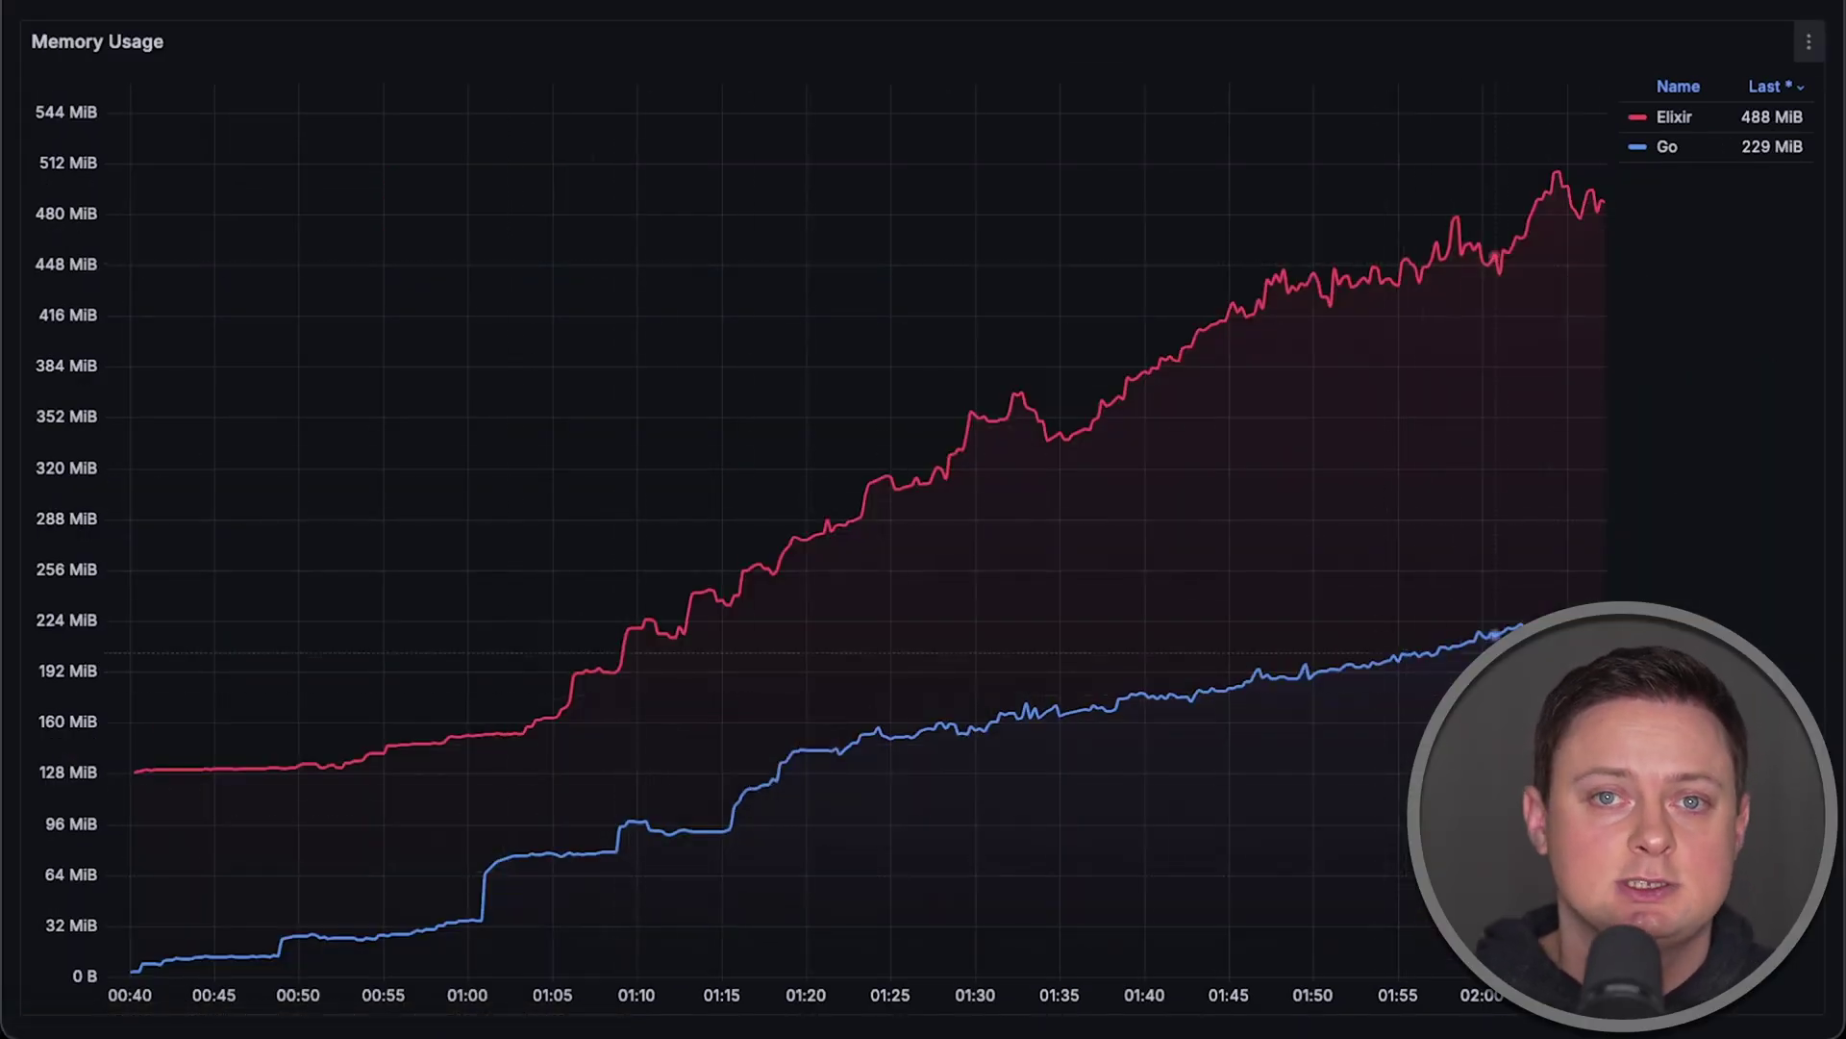
Exit the Memory Usage view back to the eight-panel dashboard.
key(Escape)
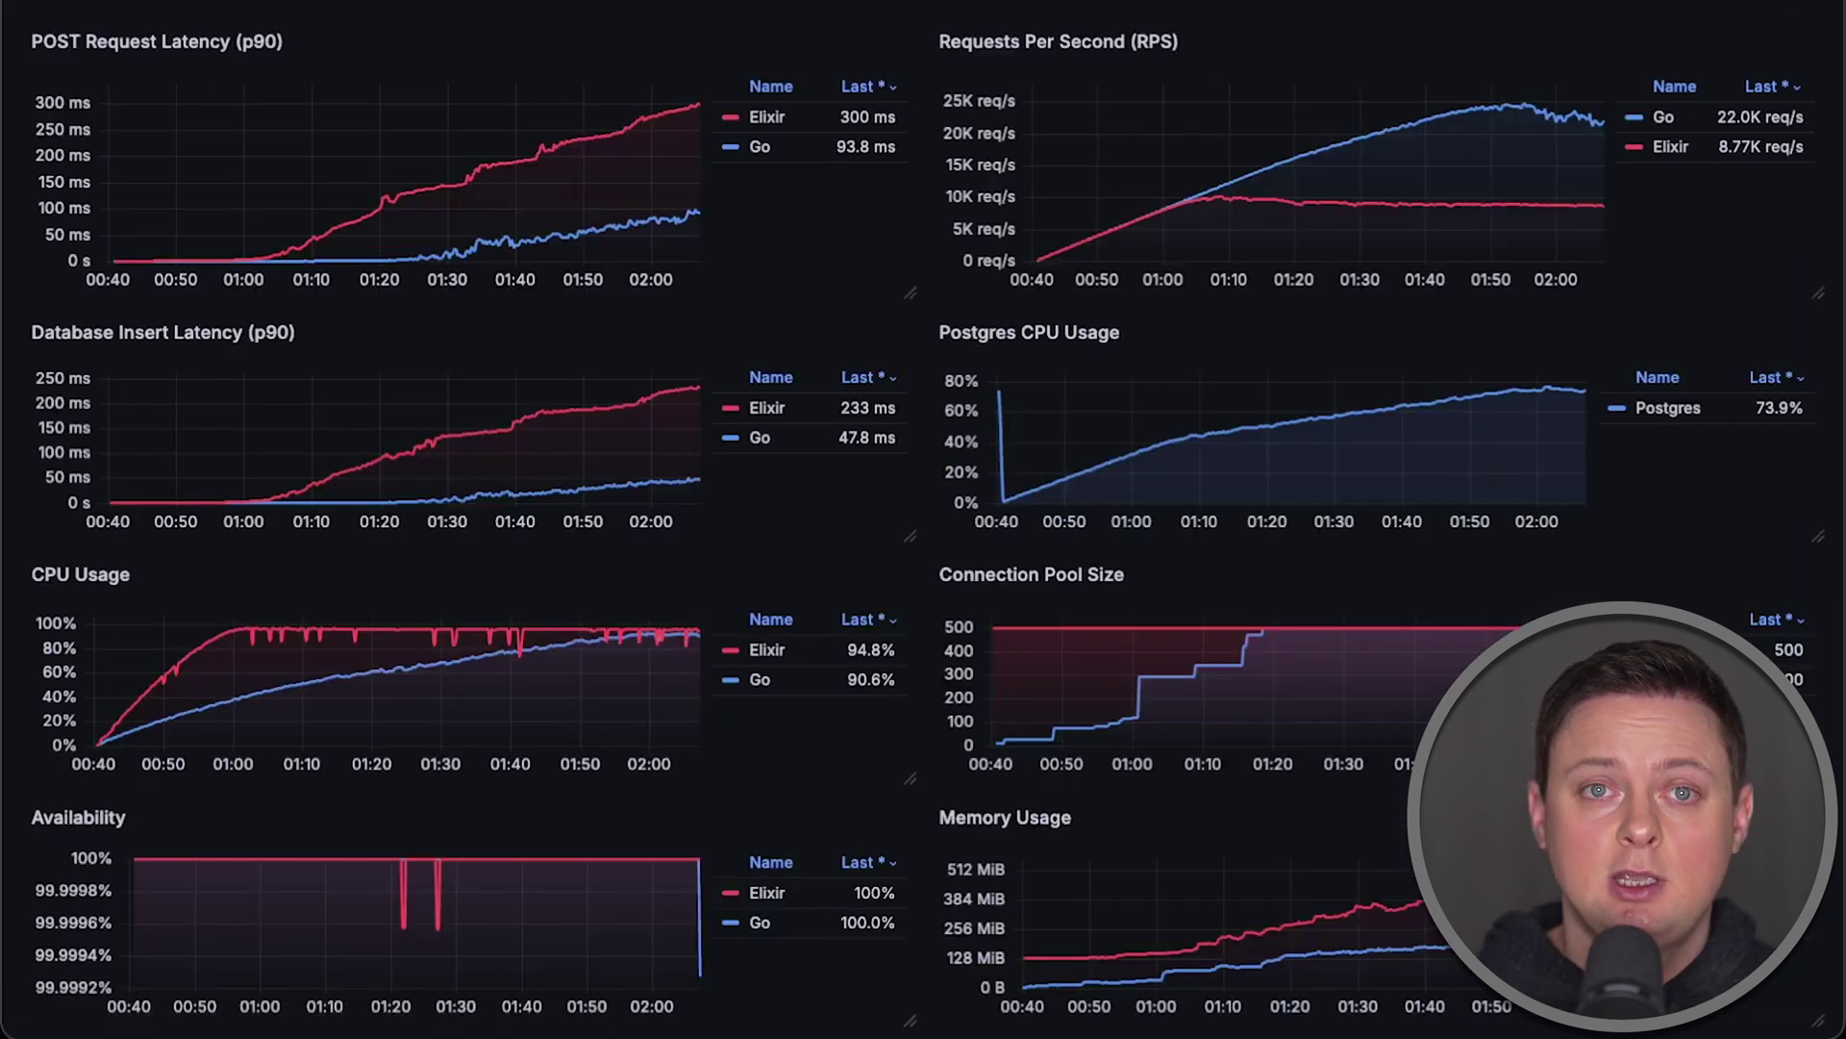